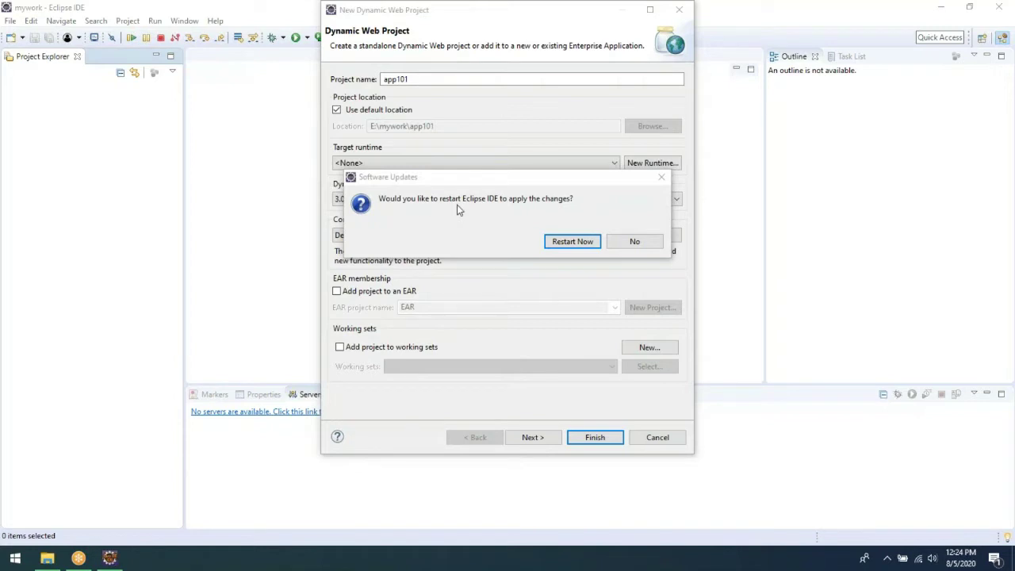
Step: Restart Eclipse IDE to apply the software updates and bring its window back to the front
click(577, 246)
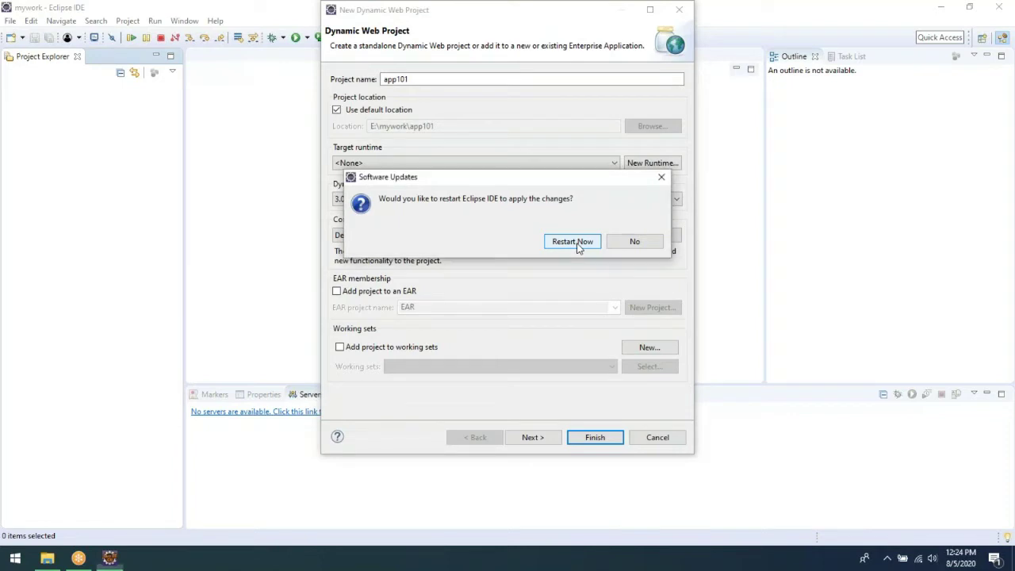
click(573, 242)
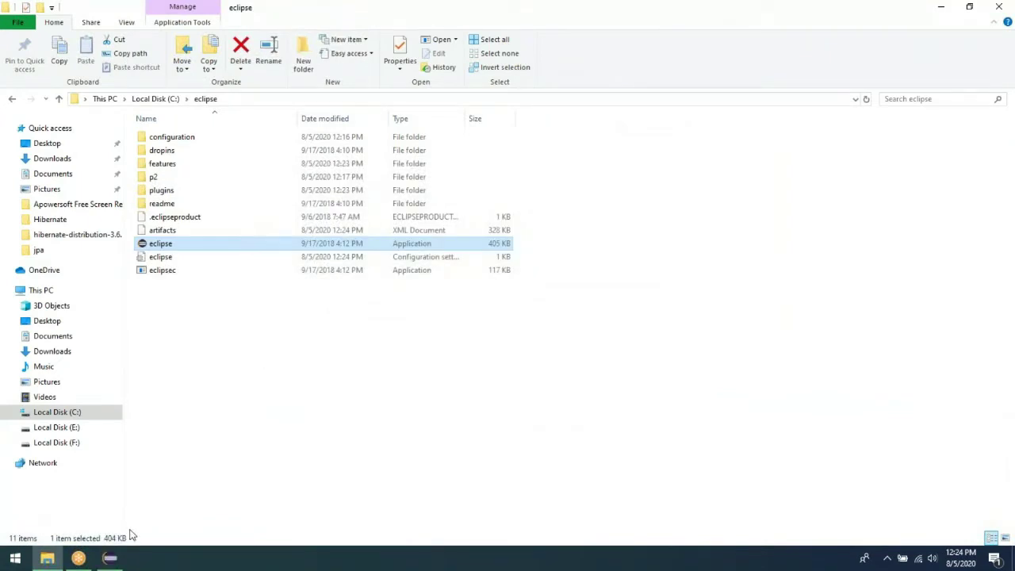
click(111, 560)
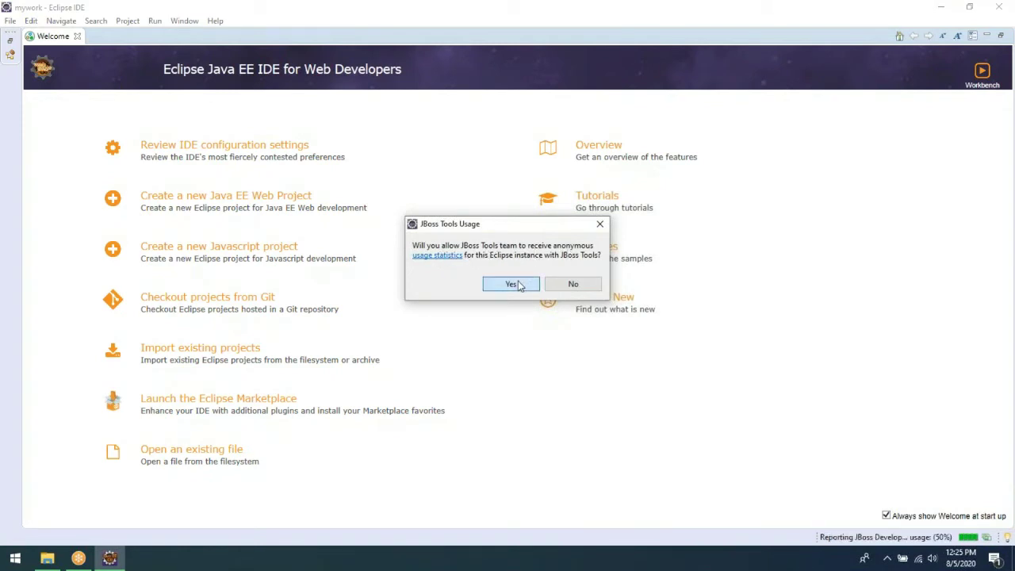
Step: Allow the JBoss Tools team to receive anonymous usage statistics and close the Welcome page
click(512, 283)
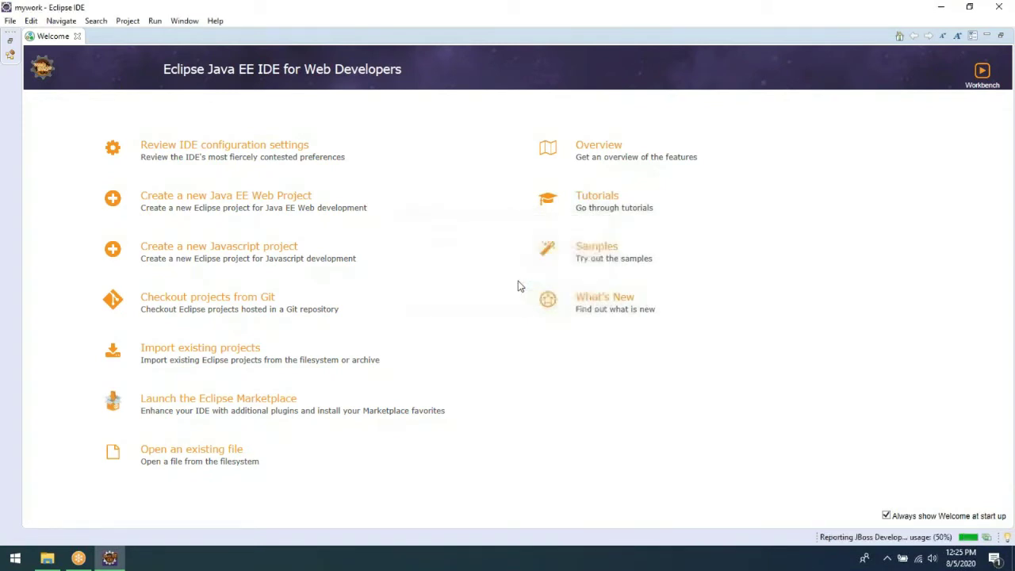
click(77, 37)
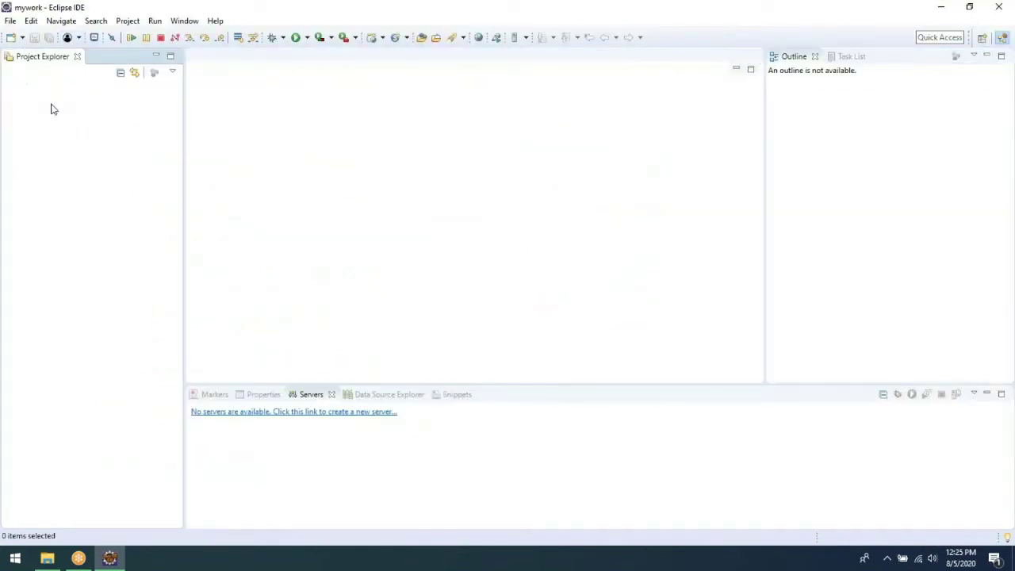
Step: Start a new Dynamic Web Project from the Project Explorer and name it app101
right_click(50, 109)
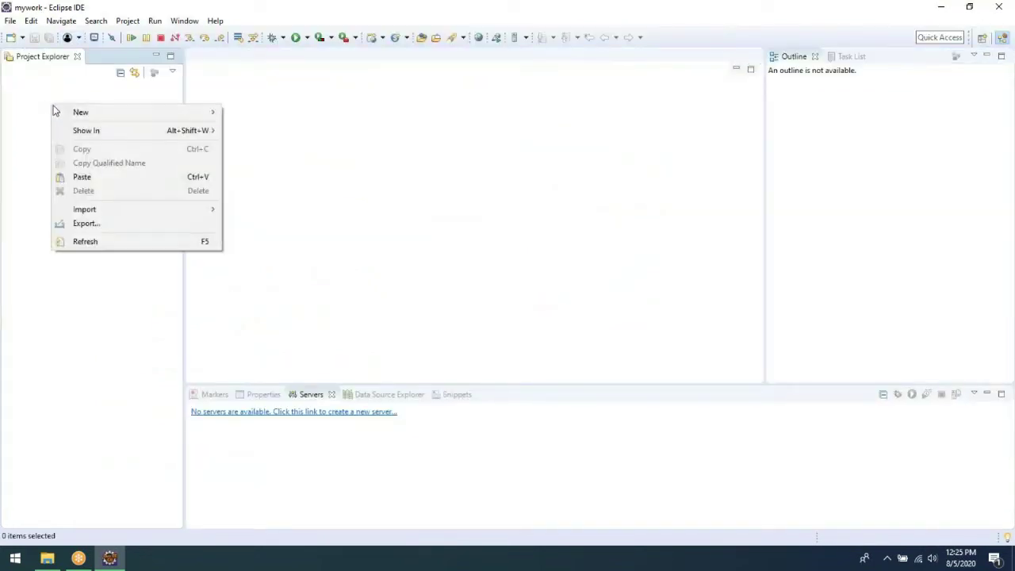
mouse_move(204, 114)
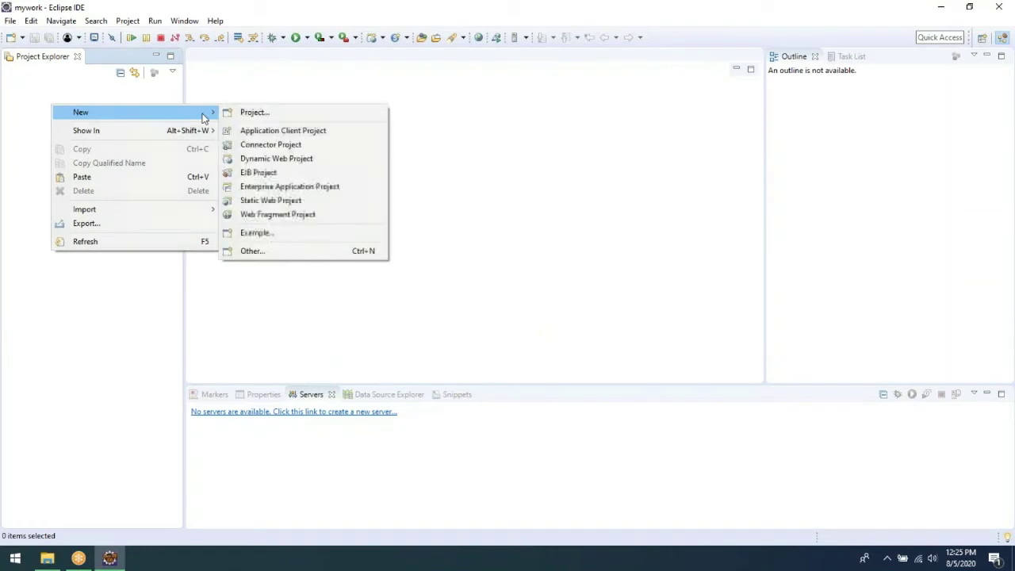
click(270, 160)
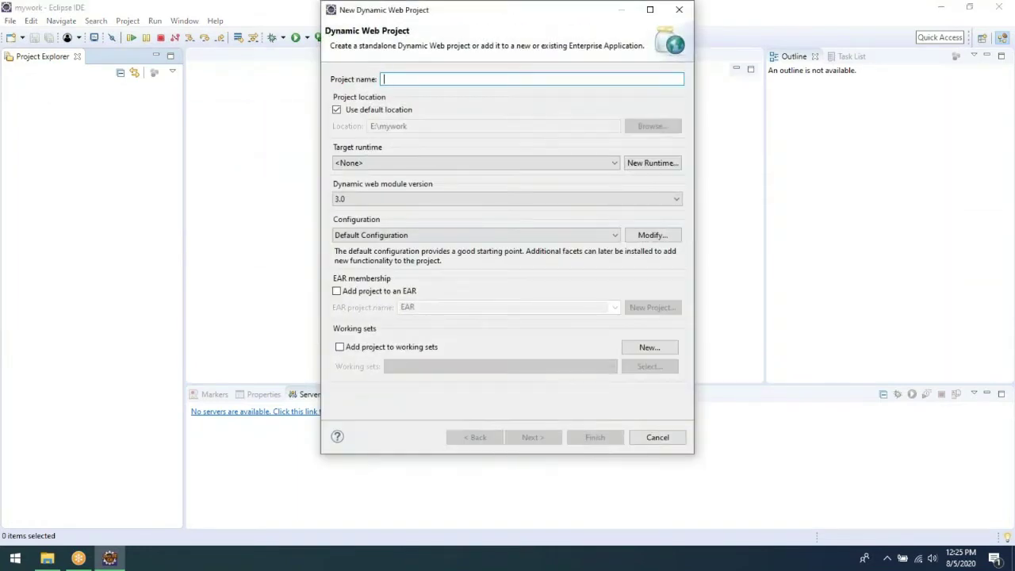
text(app101)
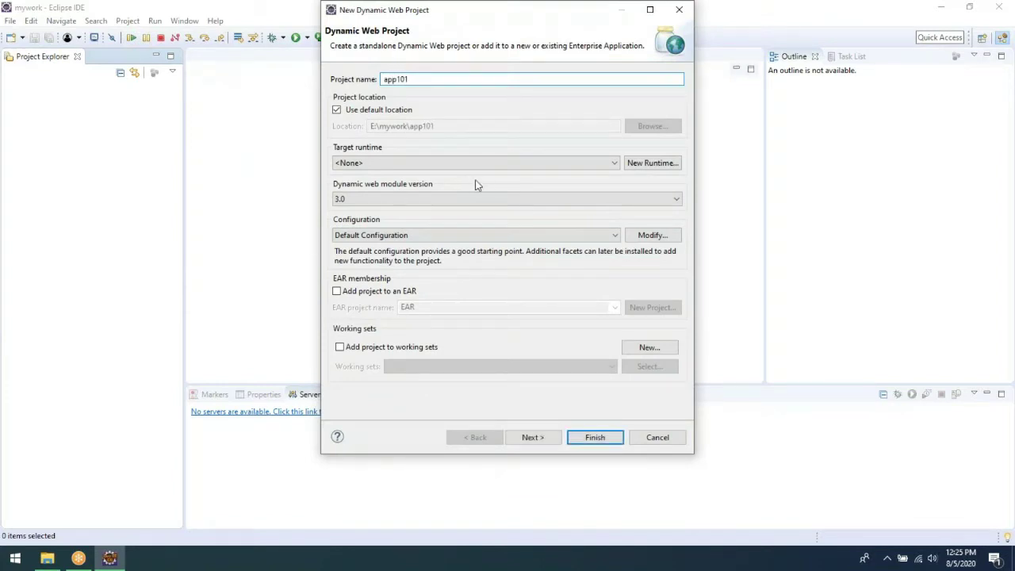
Step: Start a new target runtime for the project, choose WildFly 15 Runtime as its type and proceed to the runtime settings
click(510, 162)
click(511, 163)
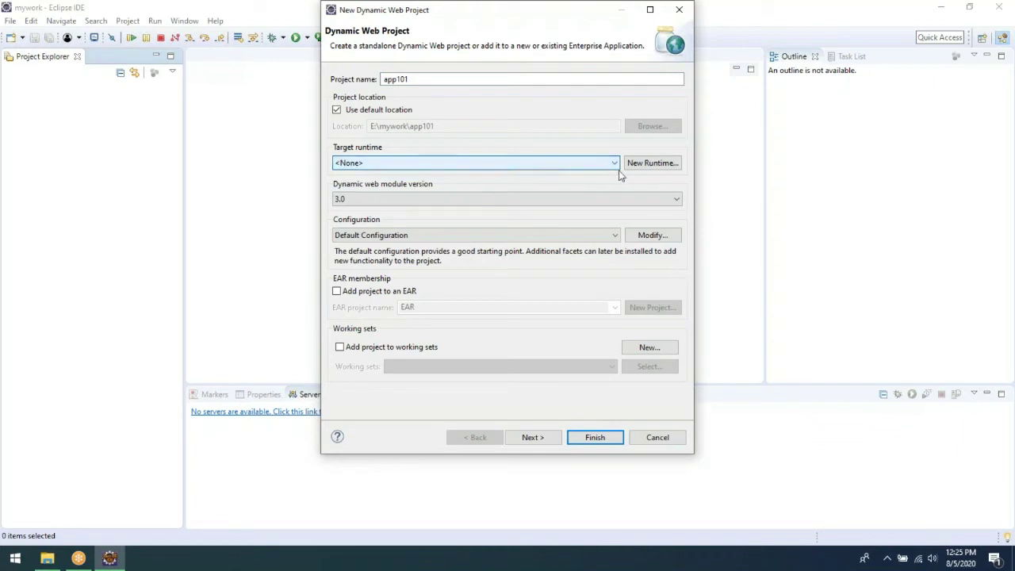
click(653, 162)
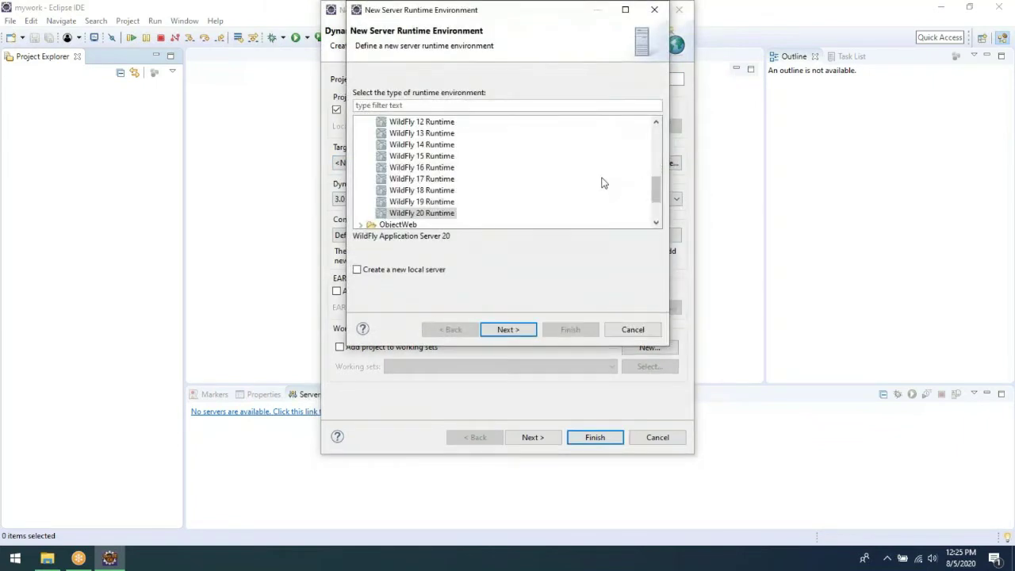
drag(656, 189, 655, 153)
click(429, 145)
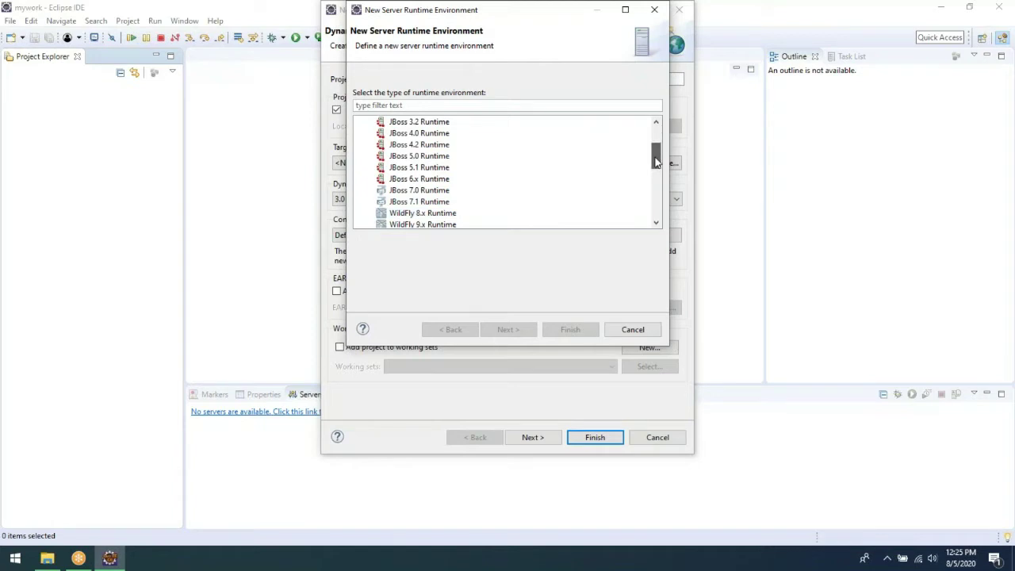
drag(655, 161, 656, 179)
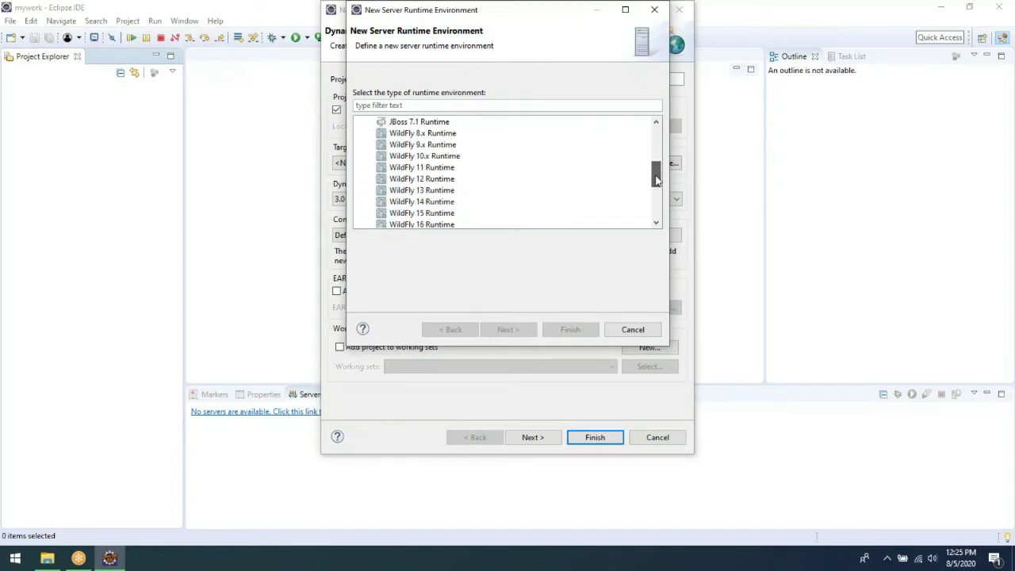
click(418, 217)
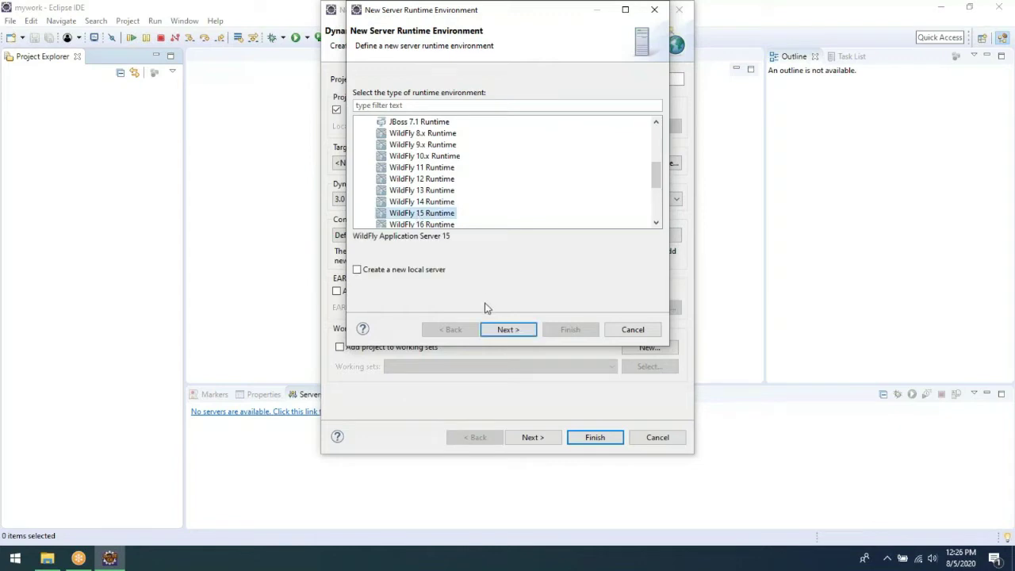
drag(655, 181, 657, 195)
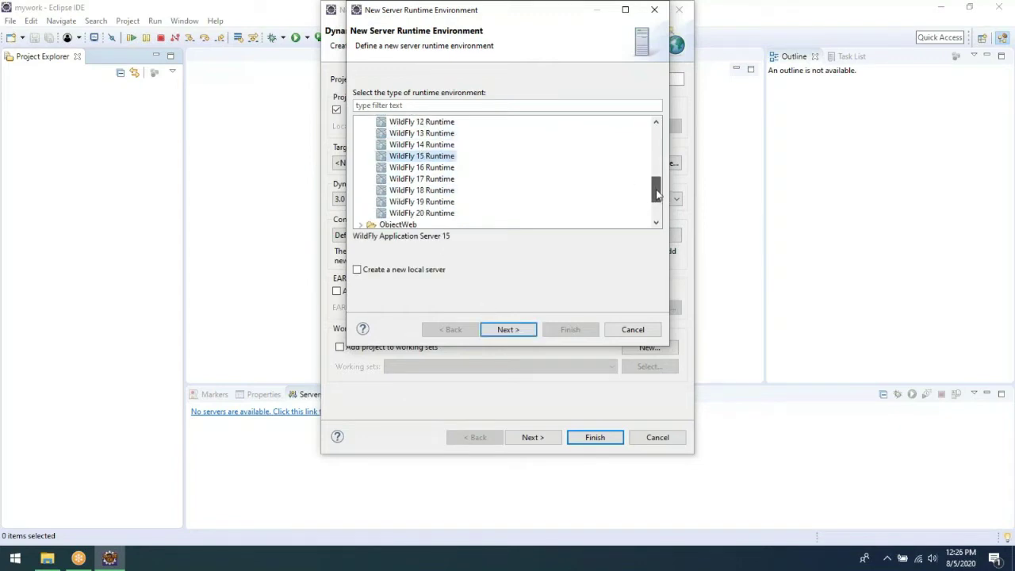
click(515, 333)
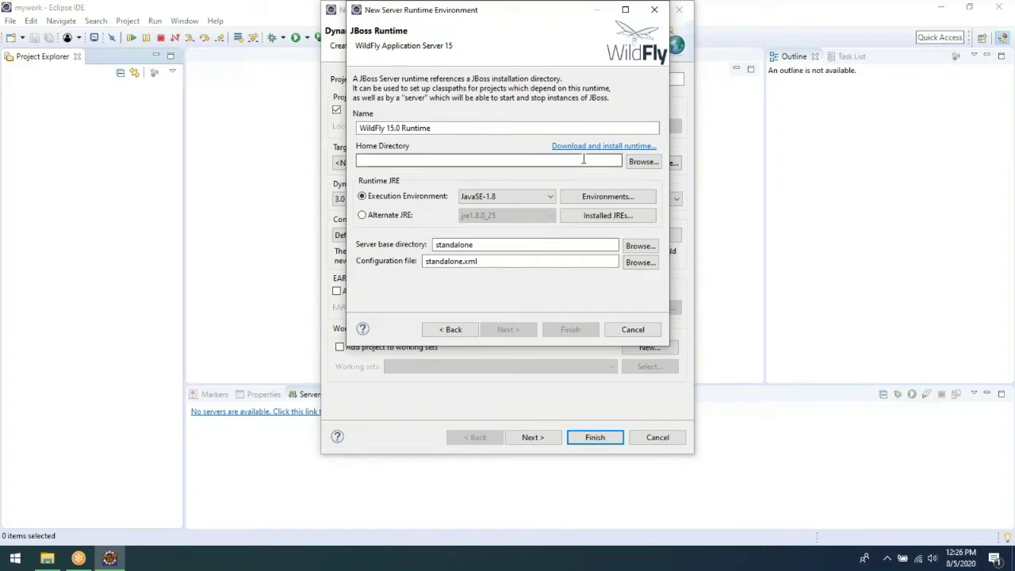
Step: Try to use the root of Local Disk (C:) as the WildFly runtime's home directory
click(638, 164)
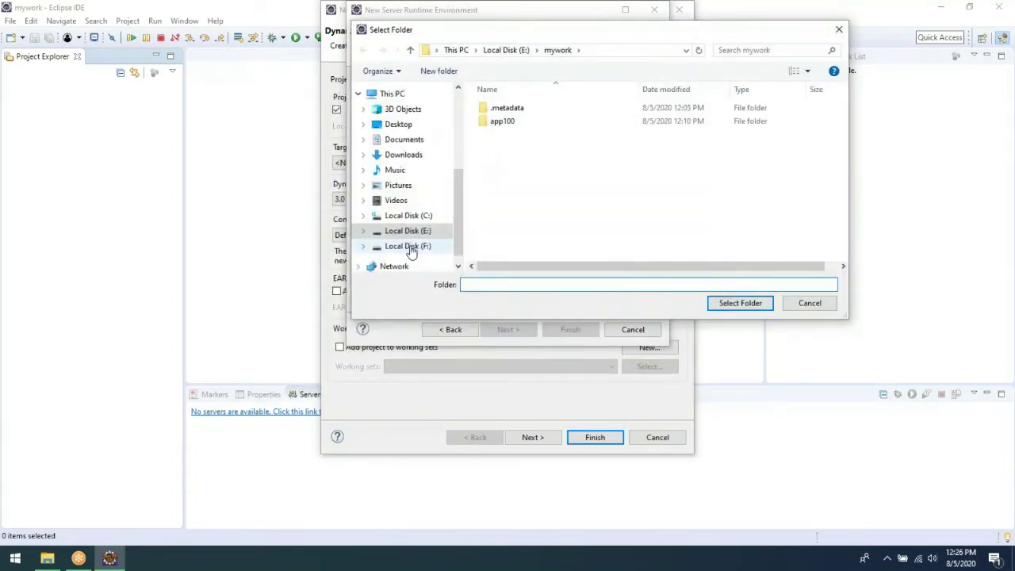
click(416, 218)
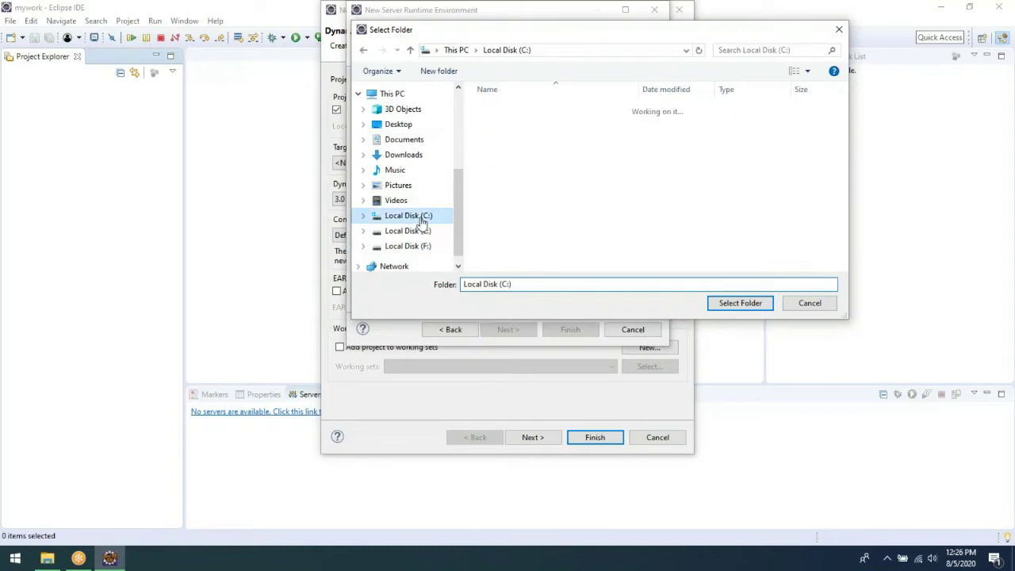
click(724, 305)
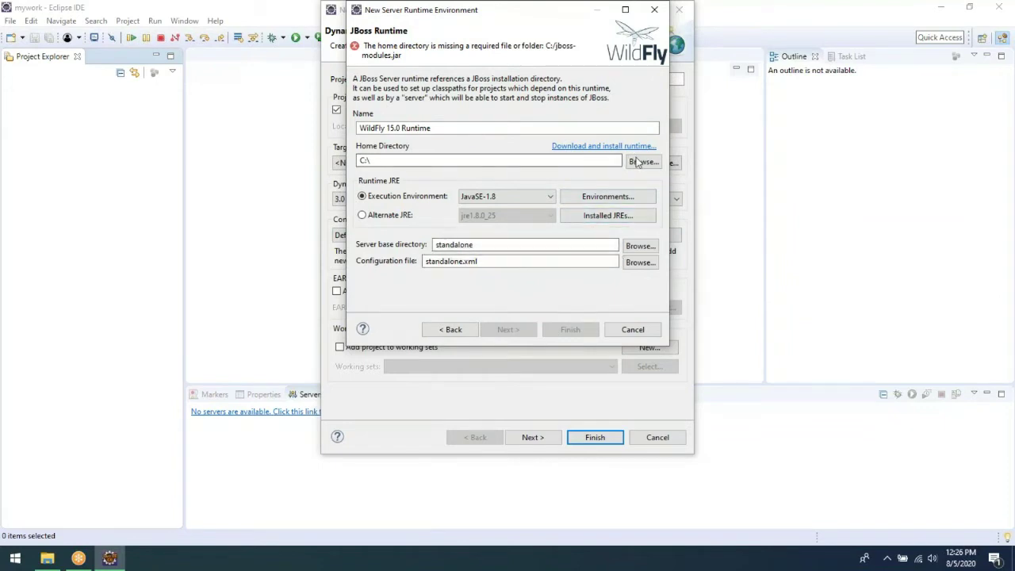
Step: Create a folder named wildfly on Local Disk (C:) and set it as the runtime's home directory
click(506, 161)
click(642, 162)
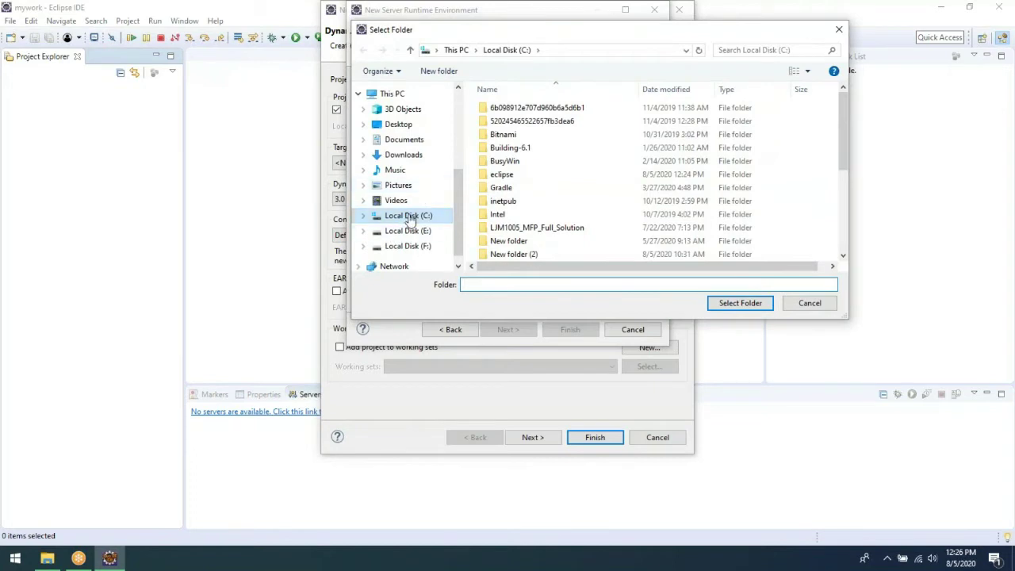
click(408, 218)
click(438, 71)
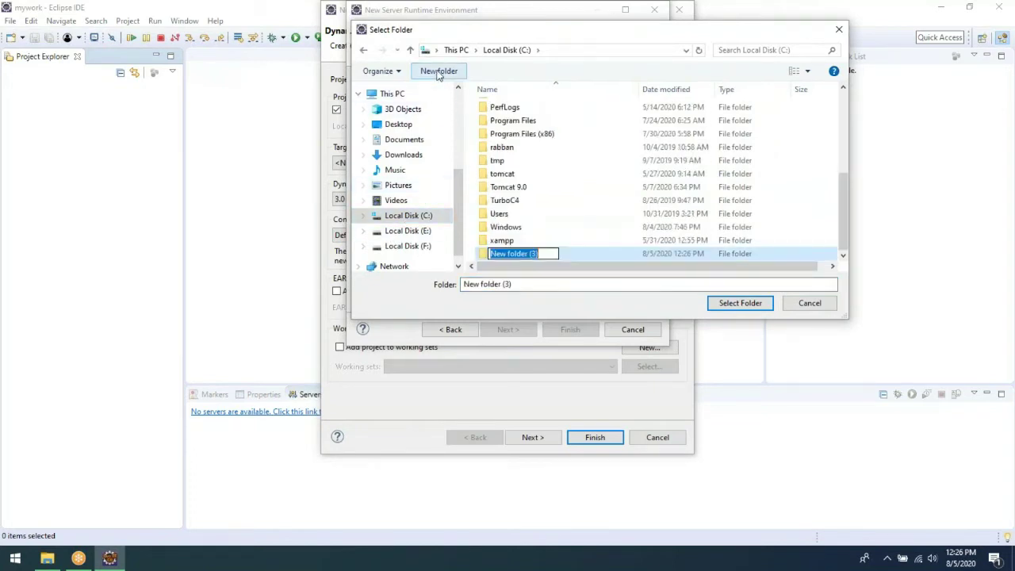
text(wil)
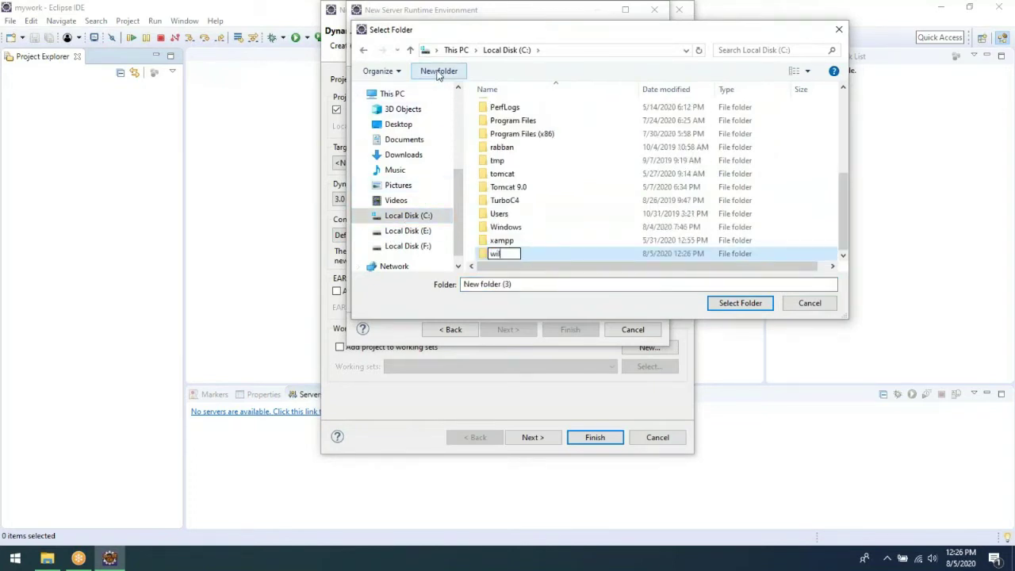
text(dfly)
click(486, 259)
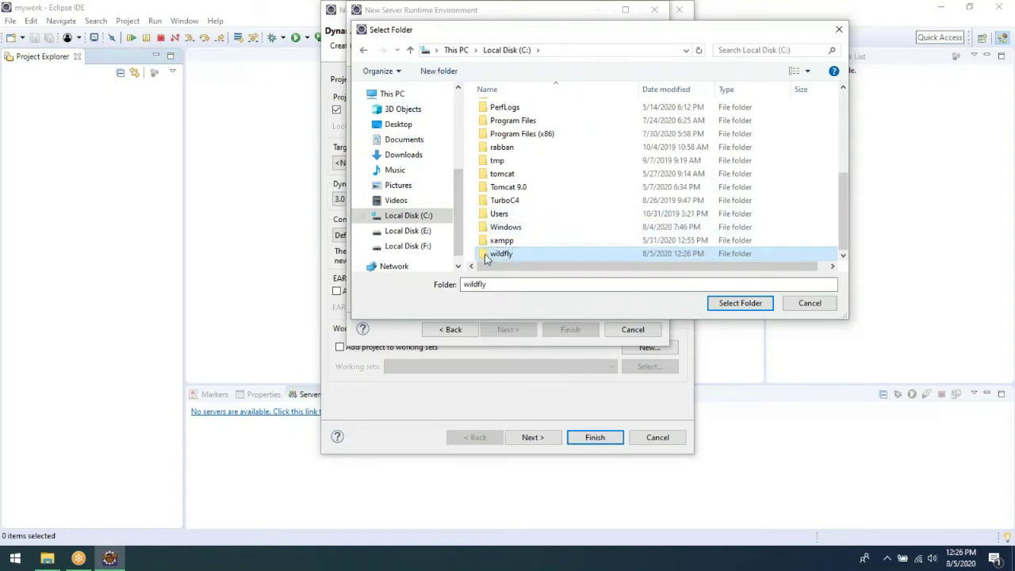
click(735, 304)
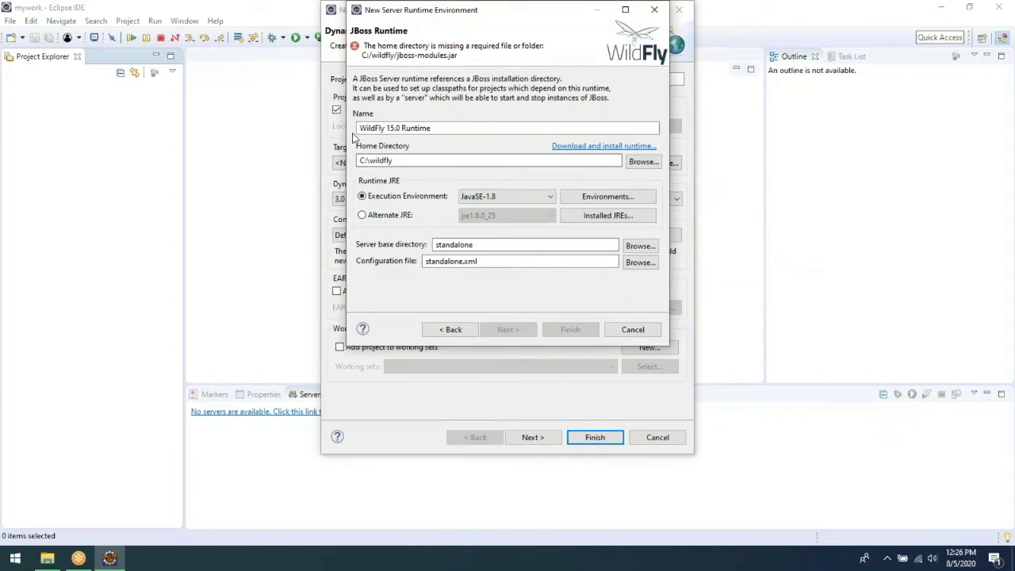
Step: Reselect the existing wildfly folder on Local Disk (C:) as the home directory of the WildFly 15.0 Runtime
drag(357, 130, 456, 140)
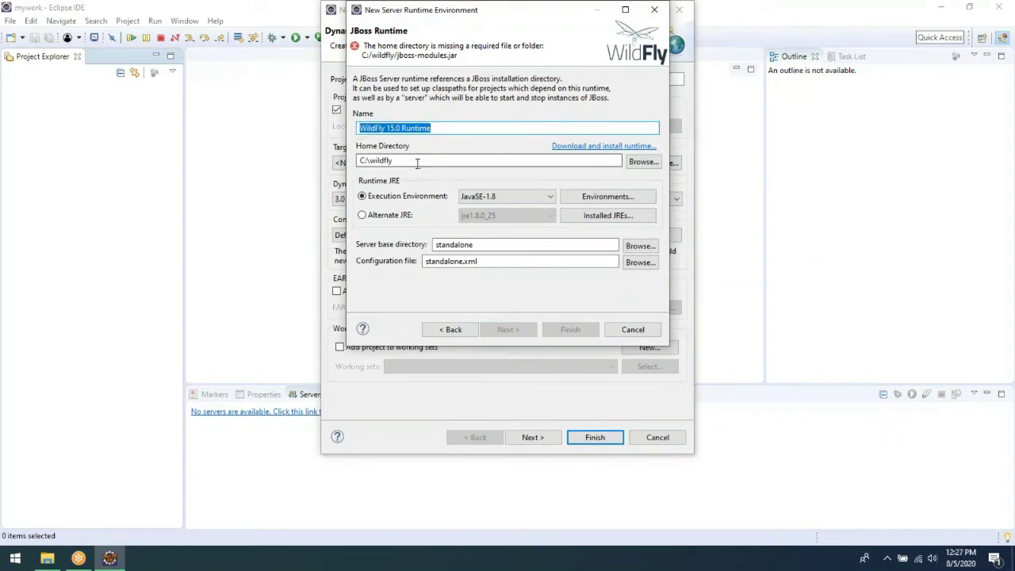
click(643, 163)
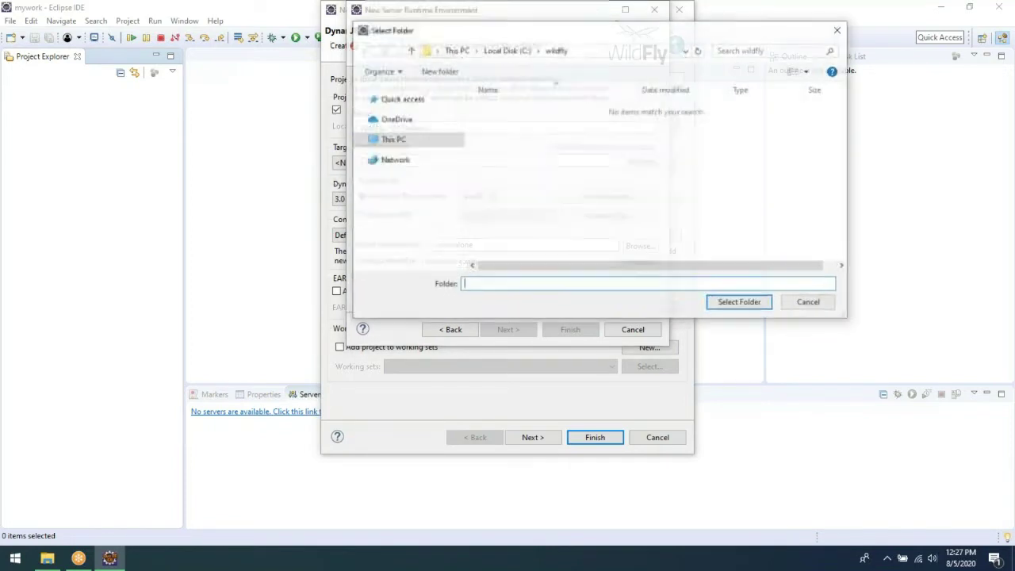
click(408, 267)
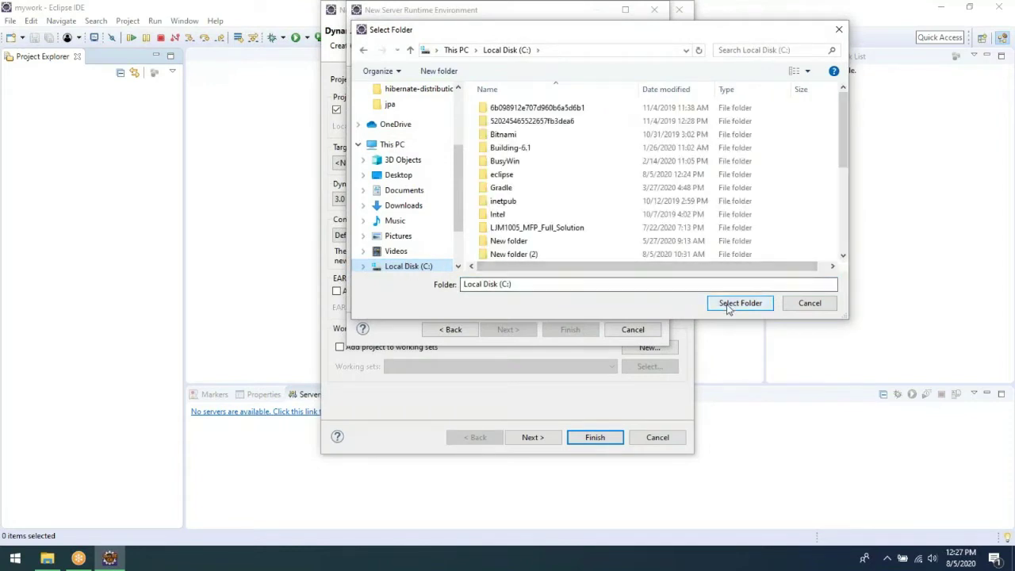
click(529, 254)
key(w)
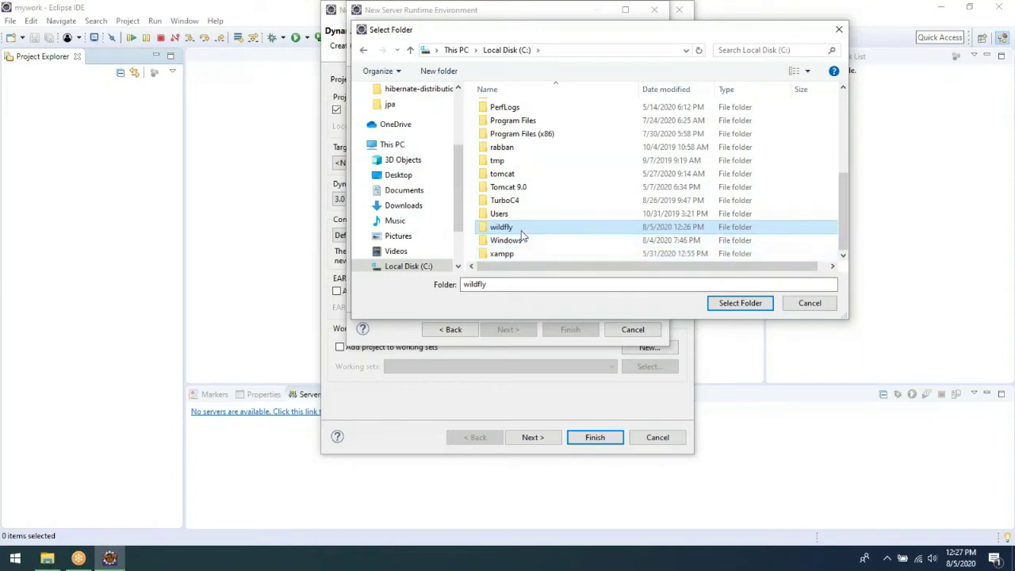
click(507, 228)
click(742, 305)
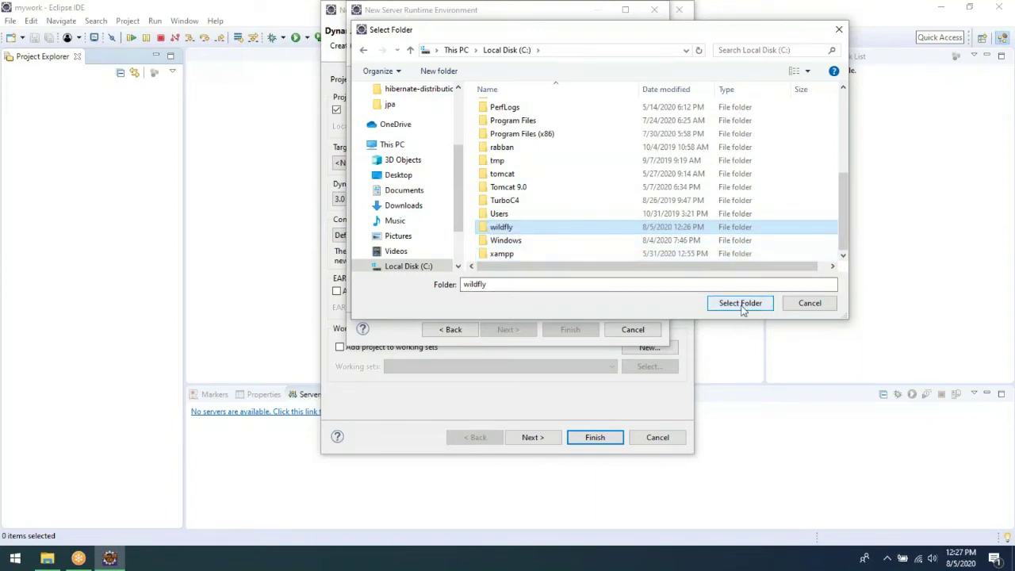
click(742, 309)
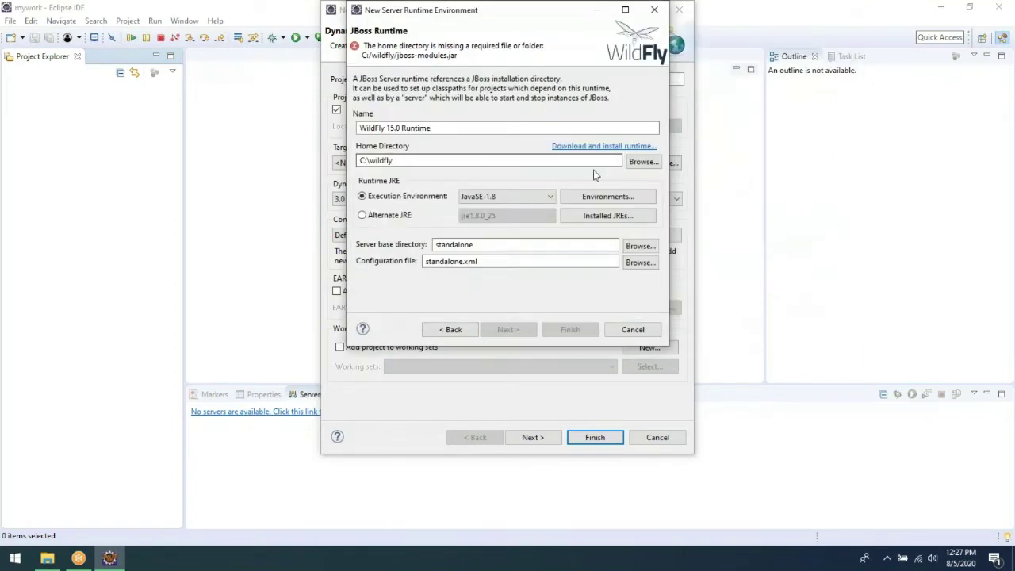
Step: Rename the wildfly folder on Local Disk (C:) to WildFly 15.0 Runtime and set it as the runtime's home directory
click(643, 161)
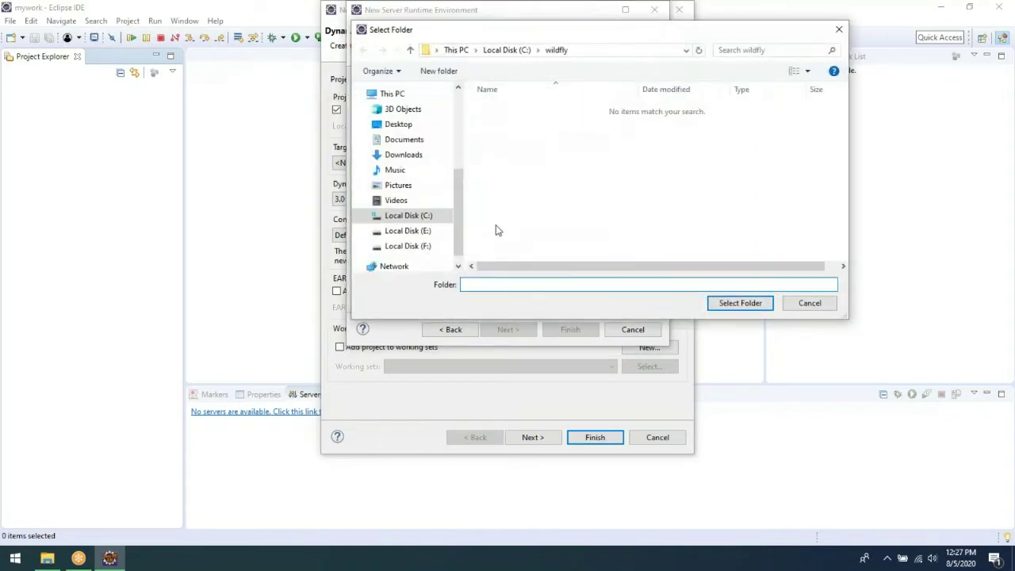
click(428, 220)
click(516, 233)
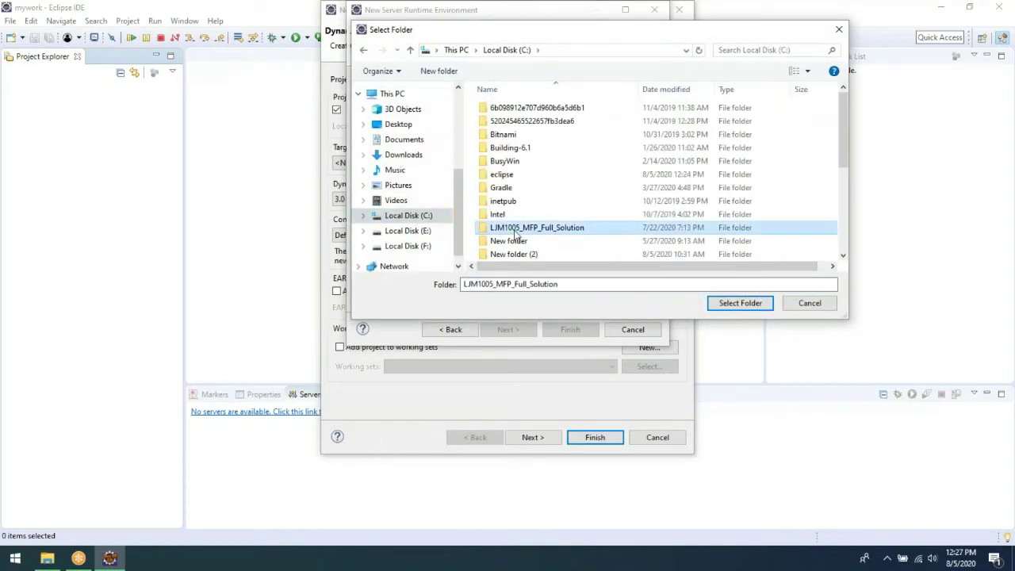
scroll(515, 234, down, 5)
click(514, 230)
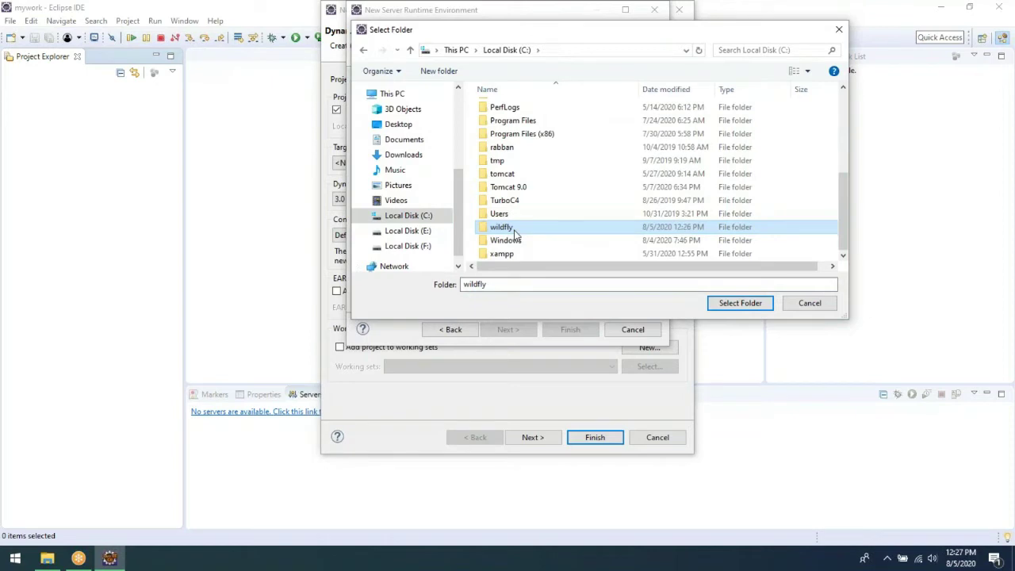
click(537, 226)
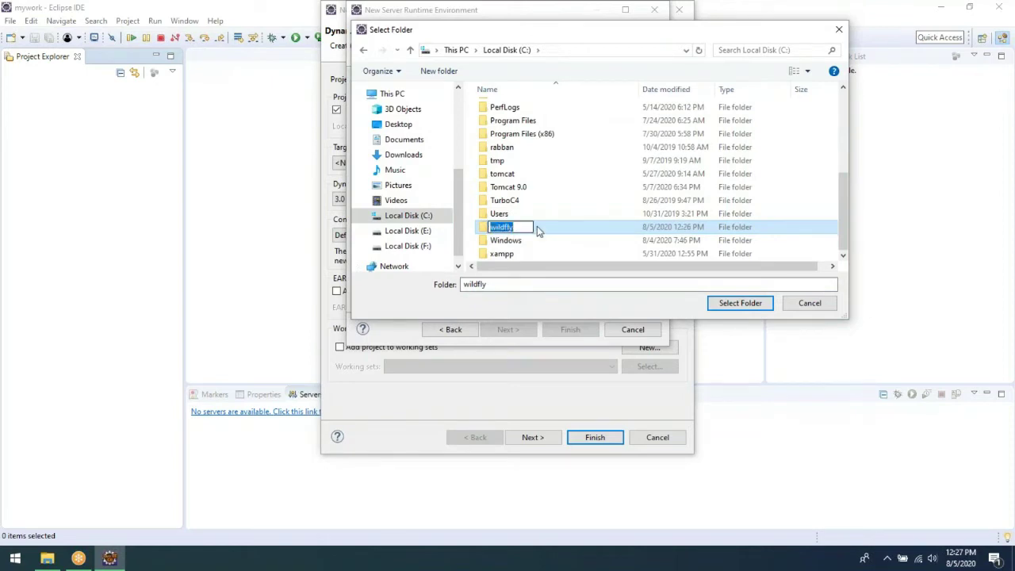
drag(529, 35, 467, 167)
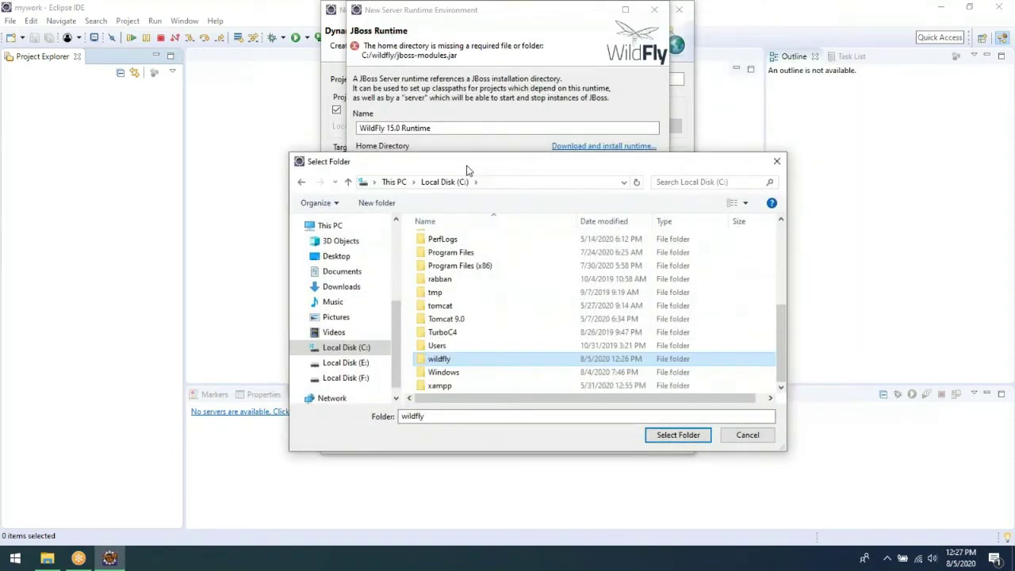
click(444, 417)
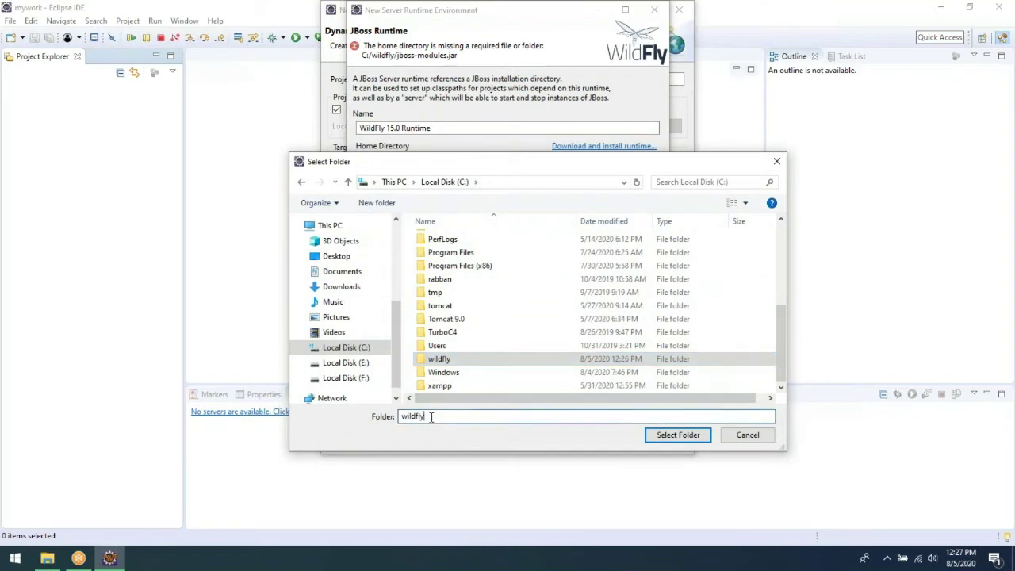
click(453, 360)
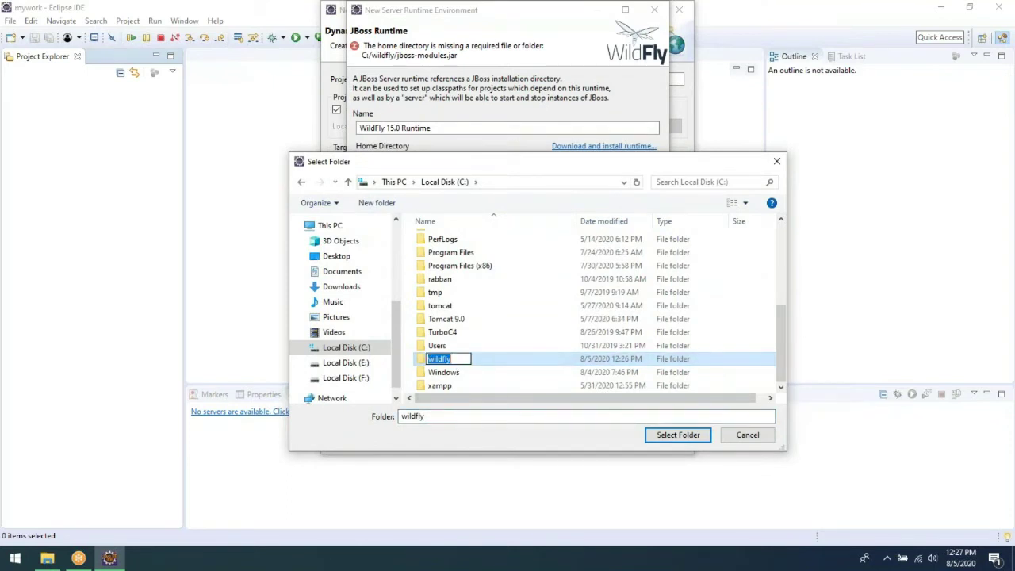
key(BackSpace)
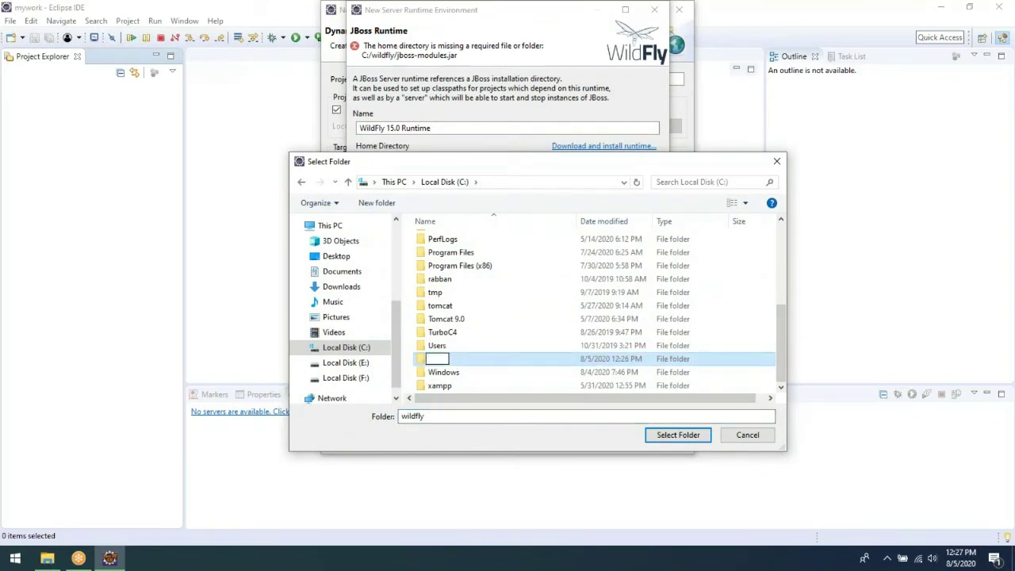
text(Wild)
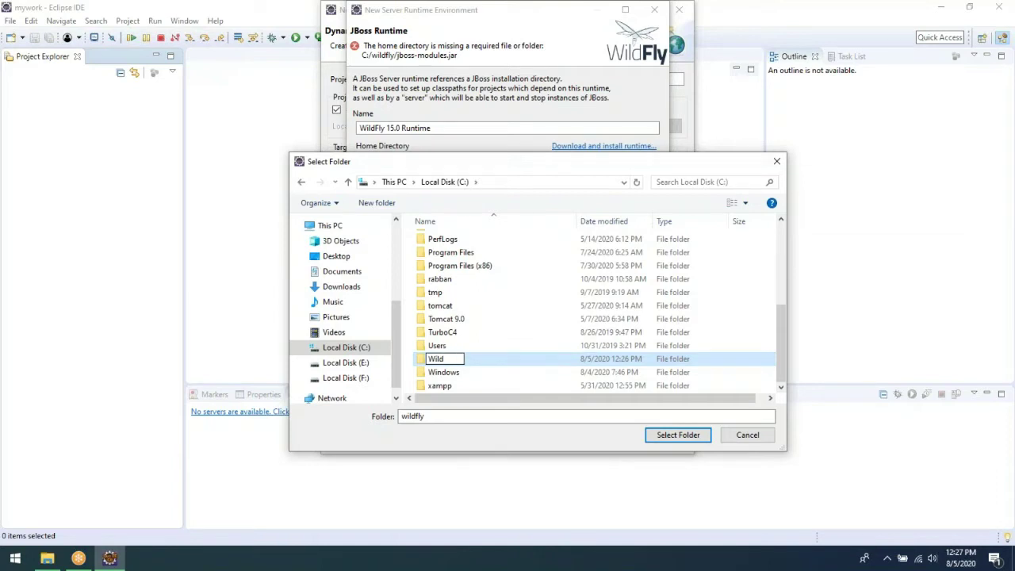
text(Fly 15.0 Run)
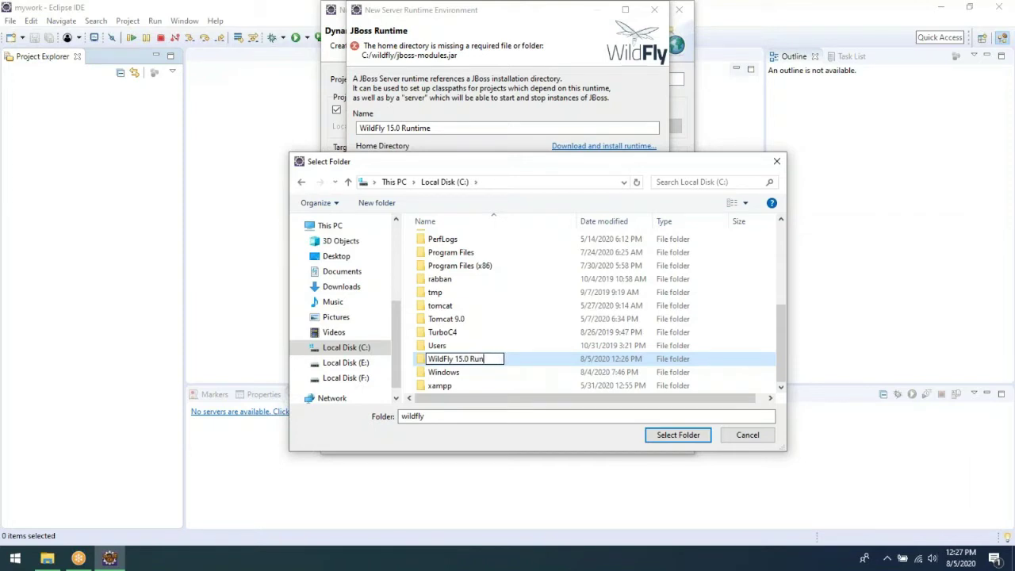
text(time)
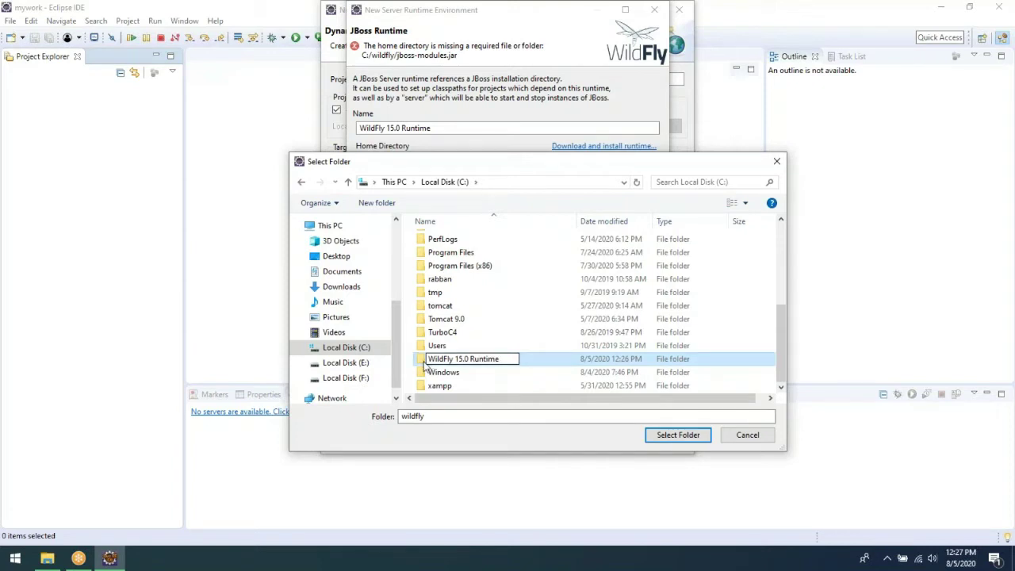
key(Return)
click(678, 435)
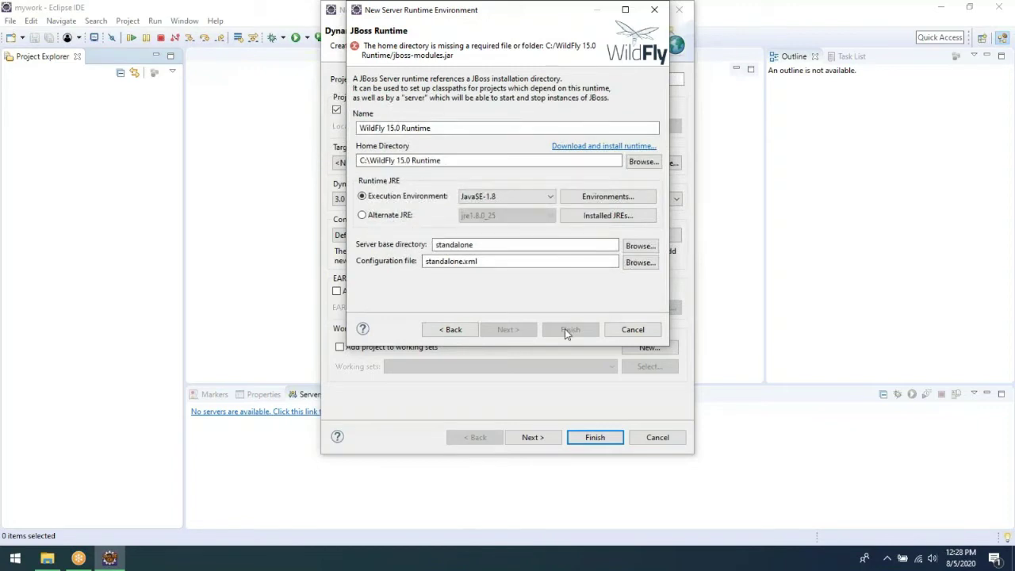
click(606, 146)
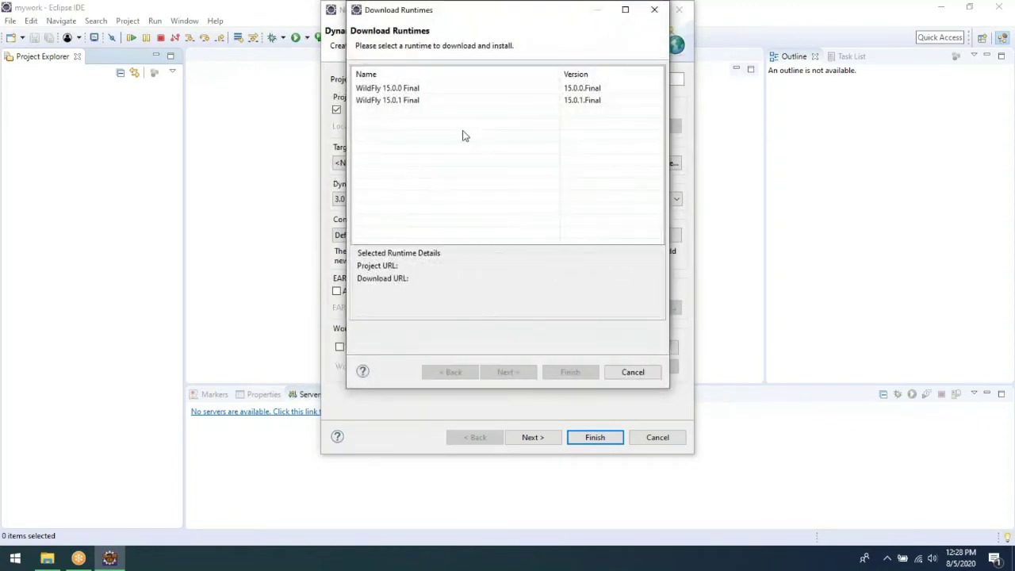
click(413, 90)
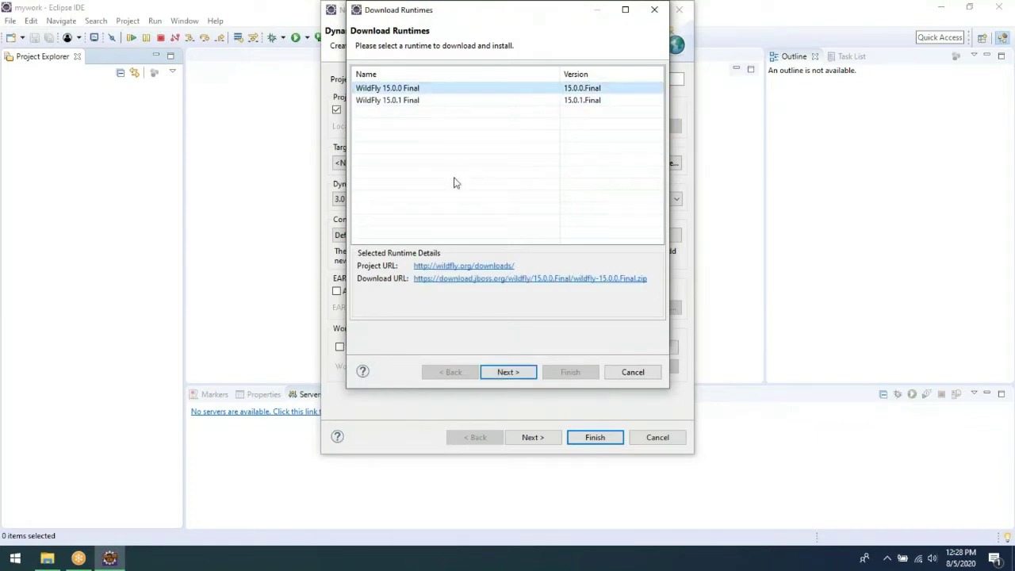
click(506, 372)
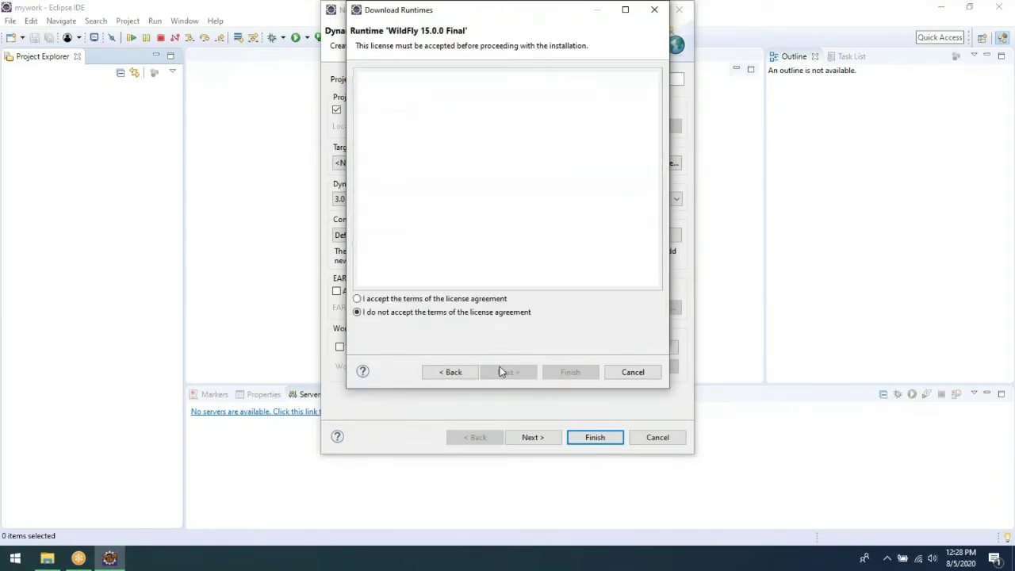
click(449, 299)
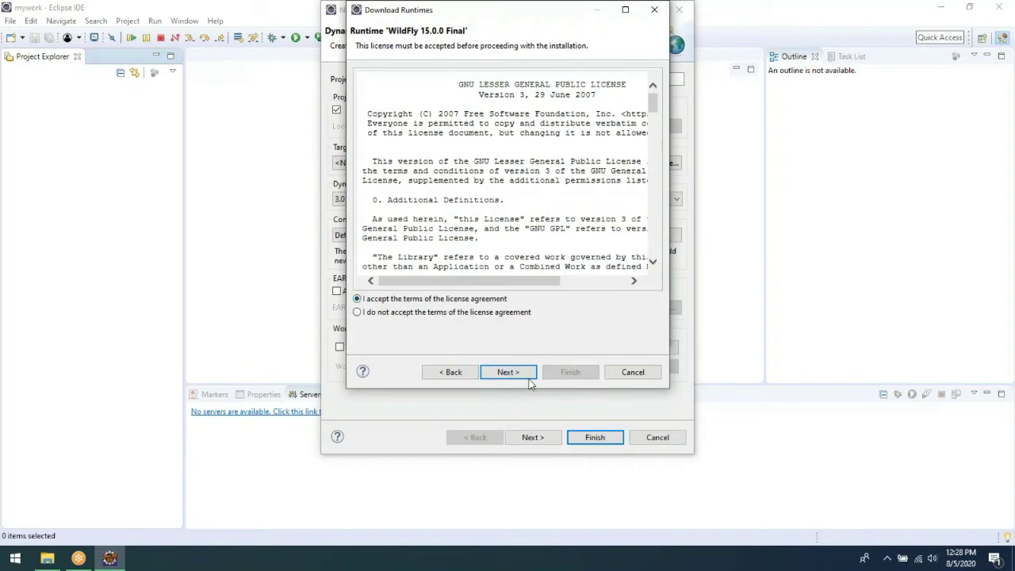
click(517, 374)
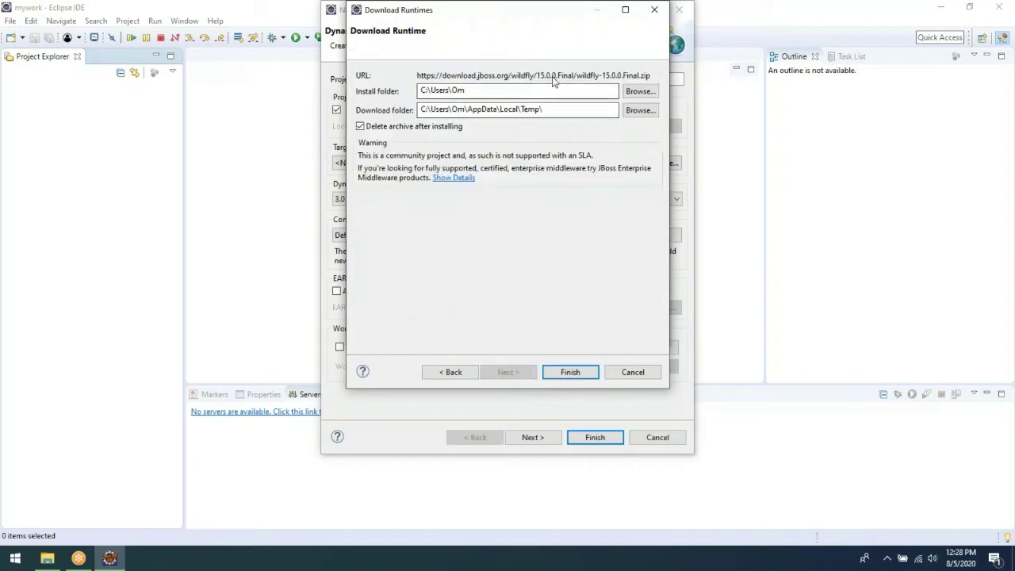
click(655, 12)
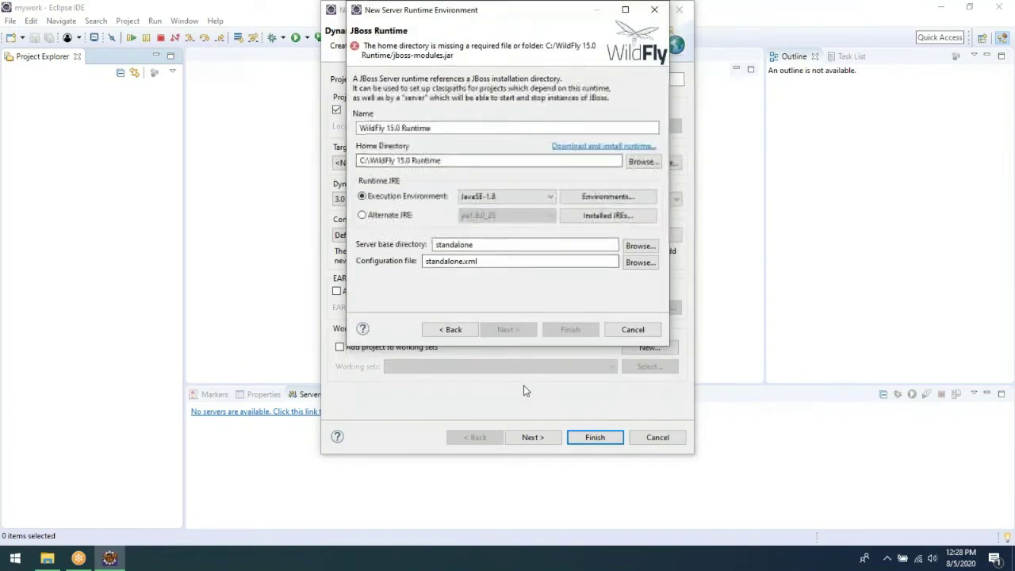
Step: Clear the home directory, choose WildFly 15.0.0 Final as the runtime to download and install, and accept its license agreement
drag(484, 166, 272, 153)
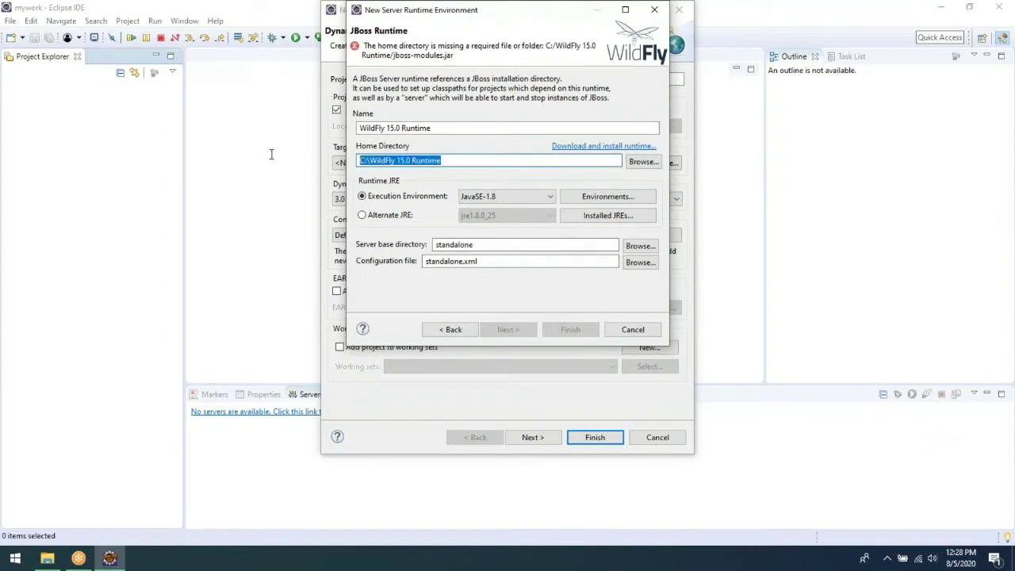
key(BackSpace)
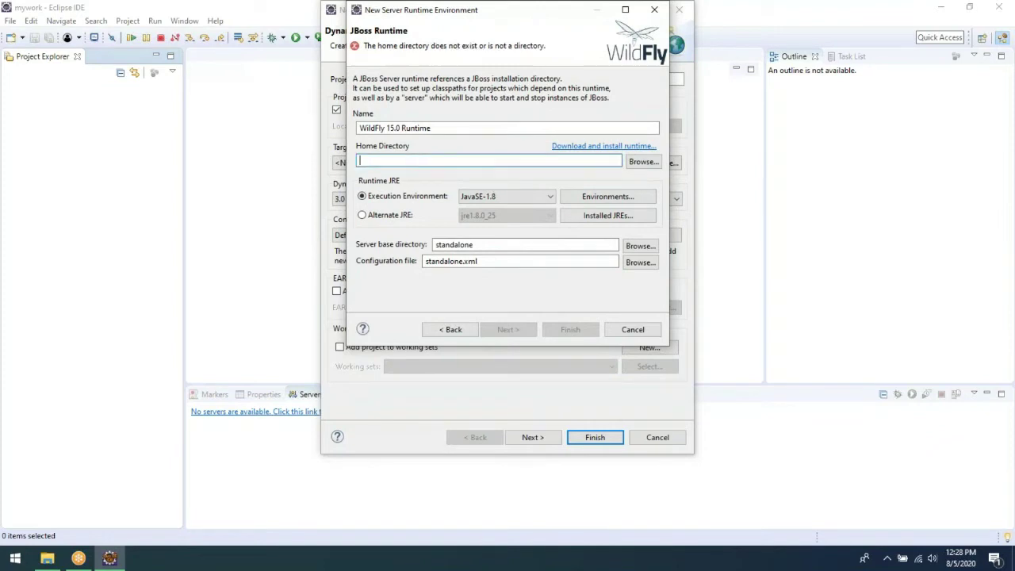
click(590, 149)
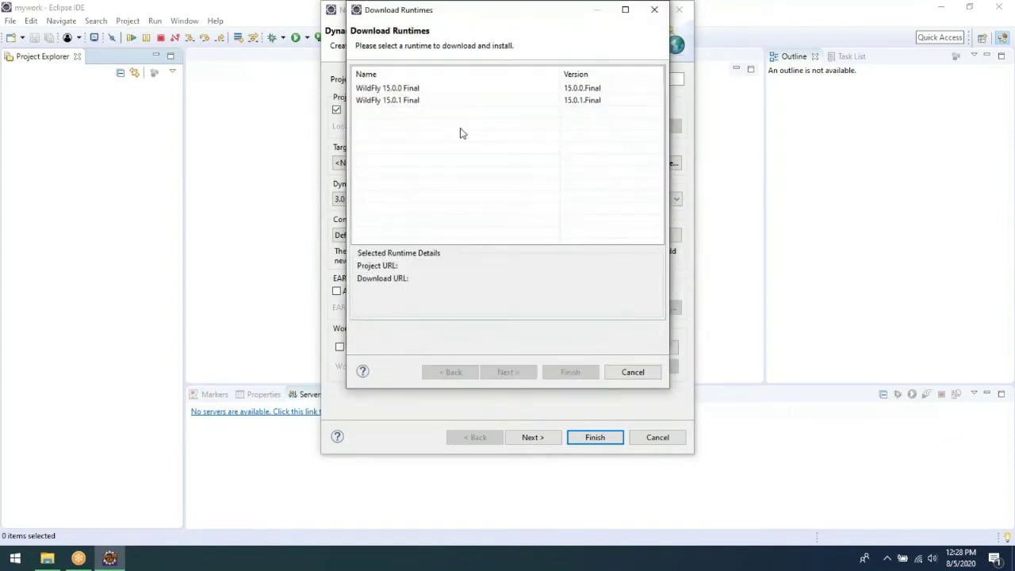
click(417, 89)
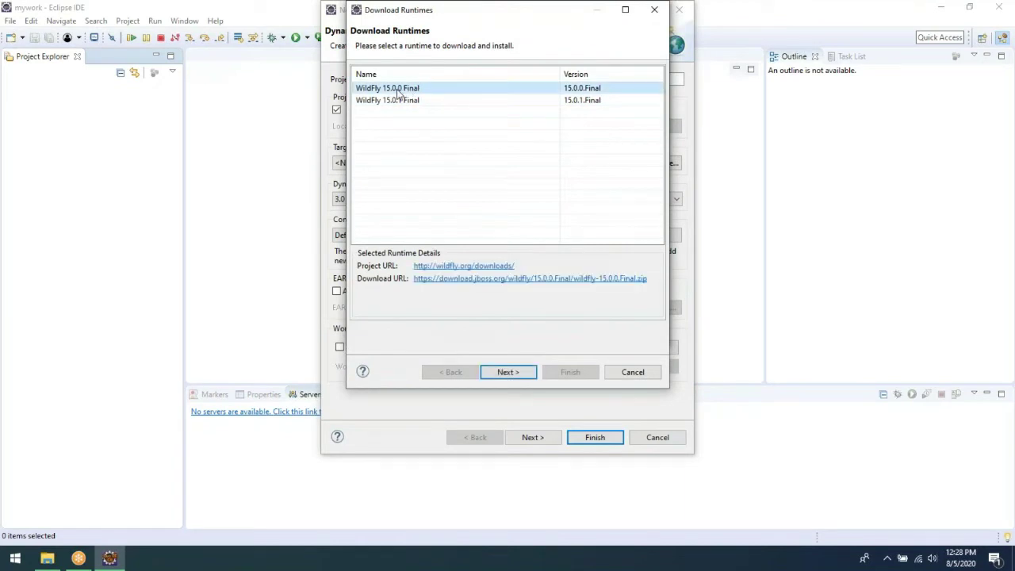
click(511, 371)
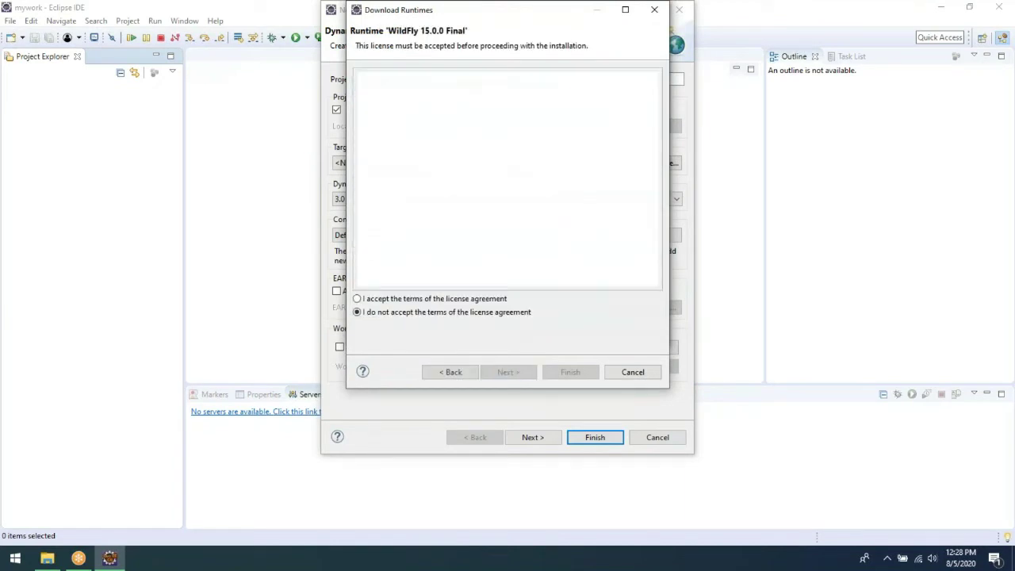
click(435, 300)
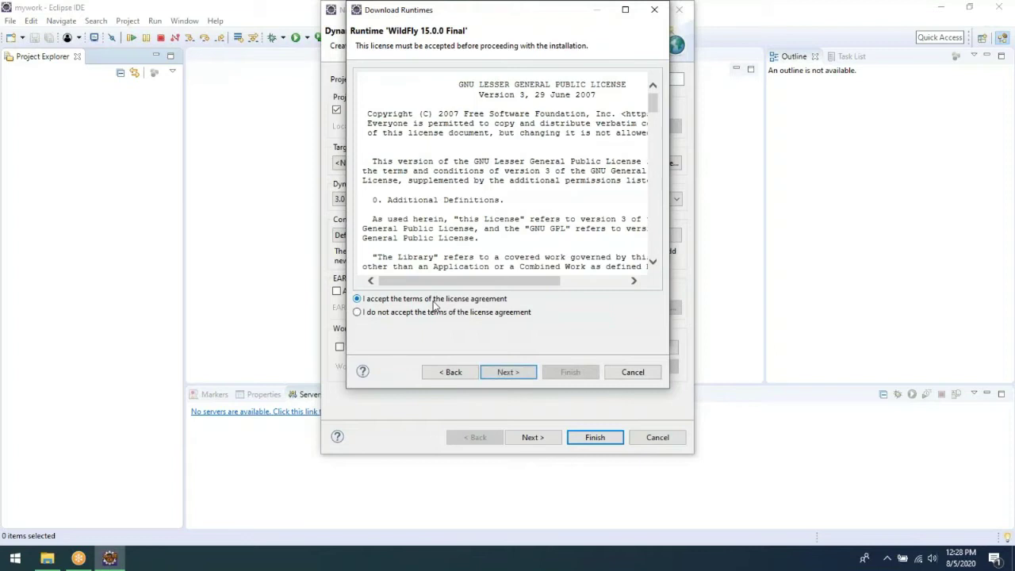
click(508, 372)
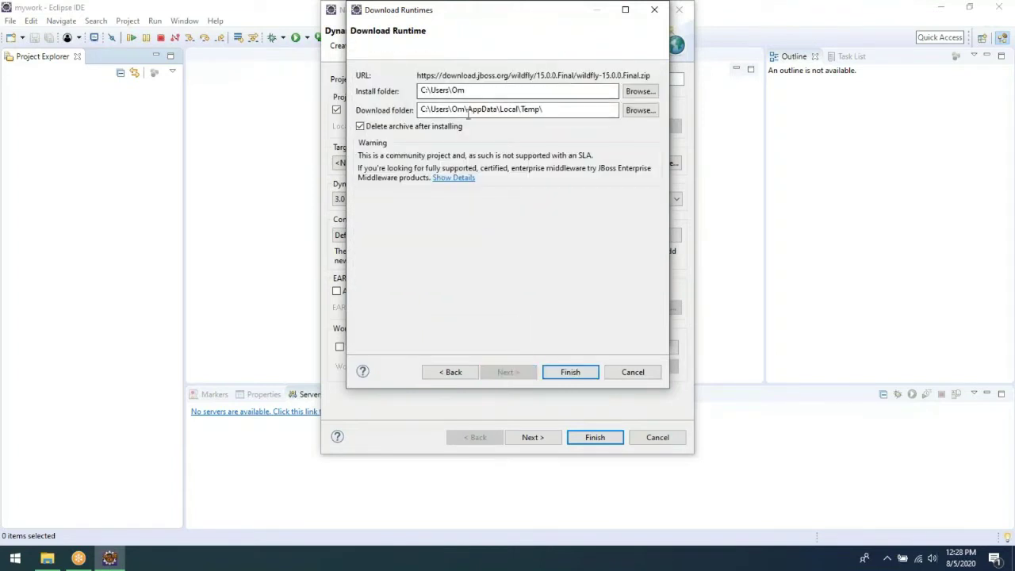
Step: Set the install folder for the WildFly 15.0.0 Final download to the root of Local Disk (C:)
drag(473, 90, 432, 89)
key(BackSpace)
click(639, 91)
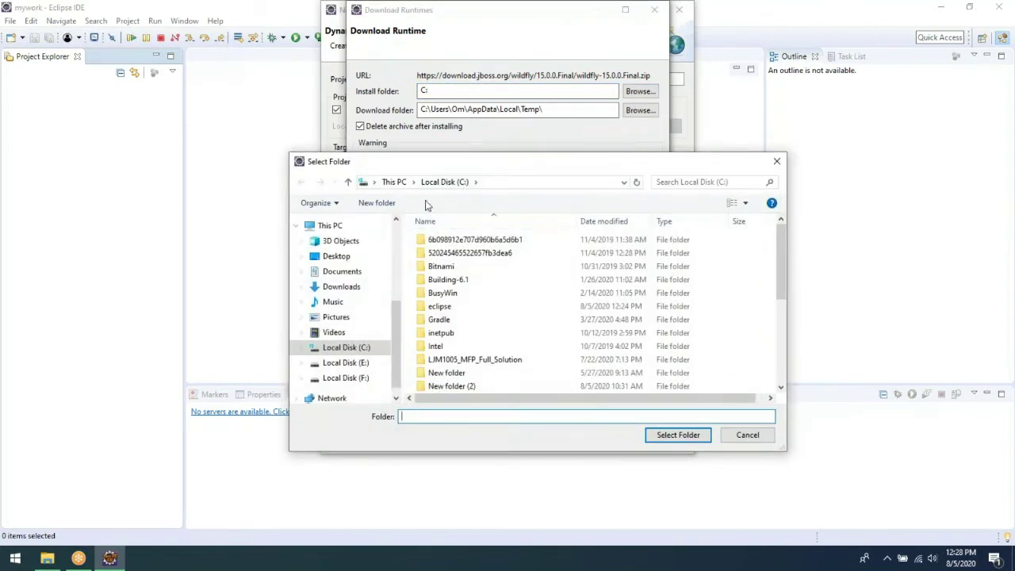
click(460, 184)
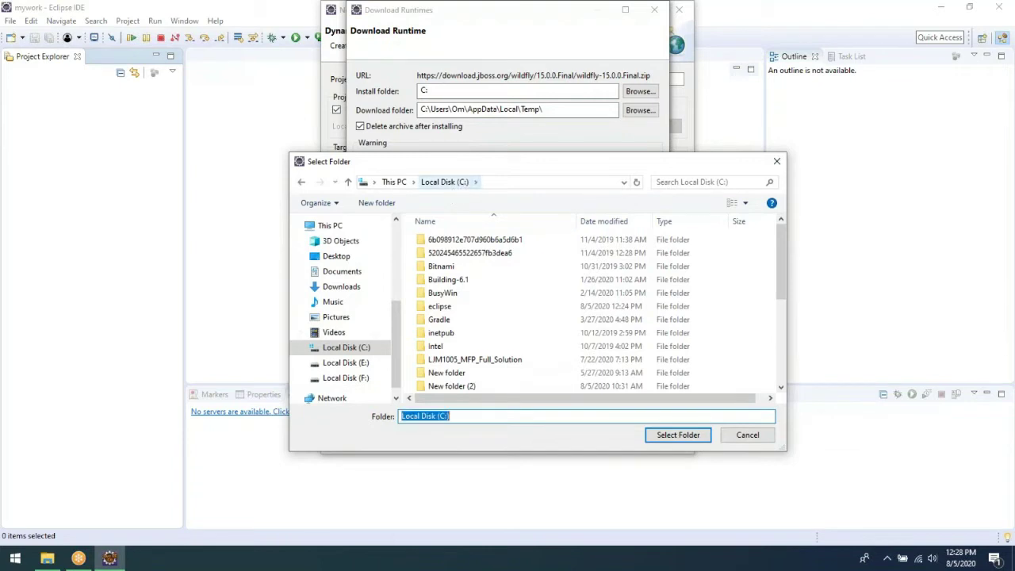
click(672, 438)
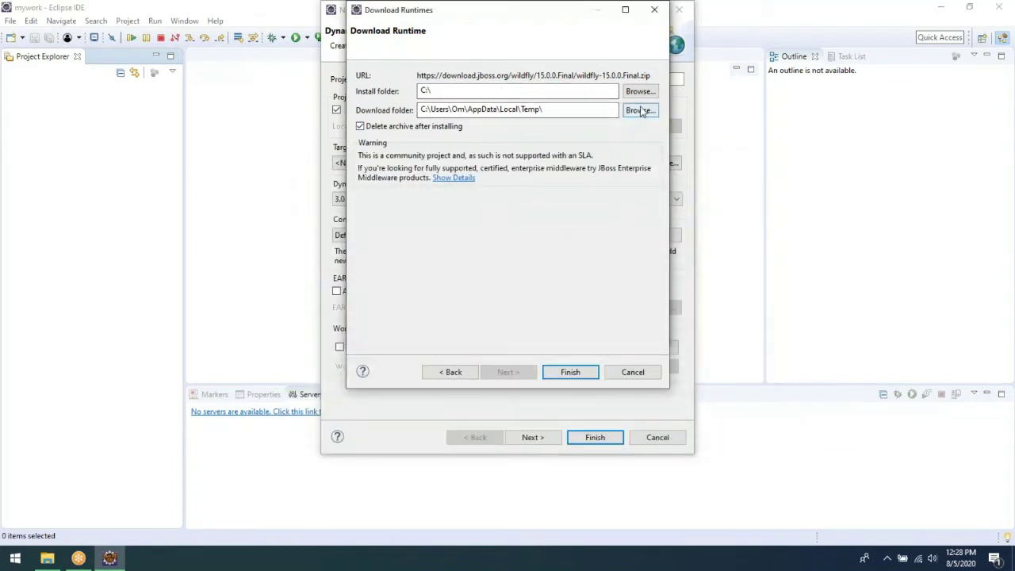
Step: Set the download folder to the Desktop and run the download and installation of WildFly 15.0.0 Final
click(559, 112)
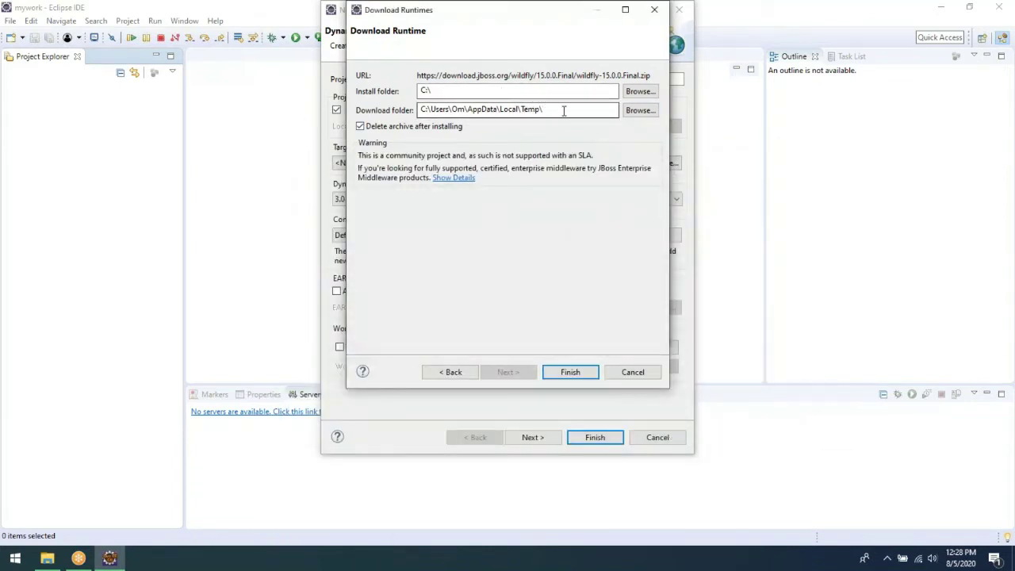
click(639, 111)
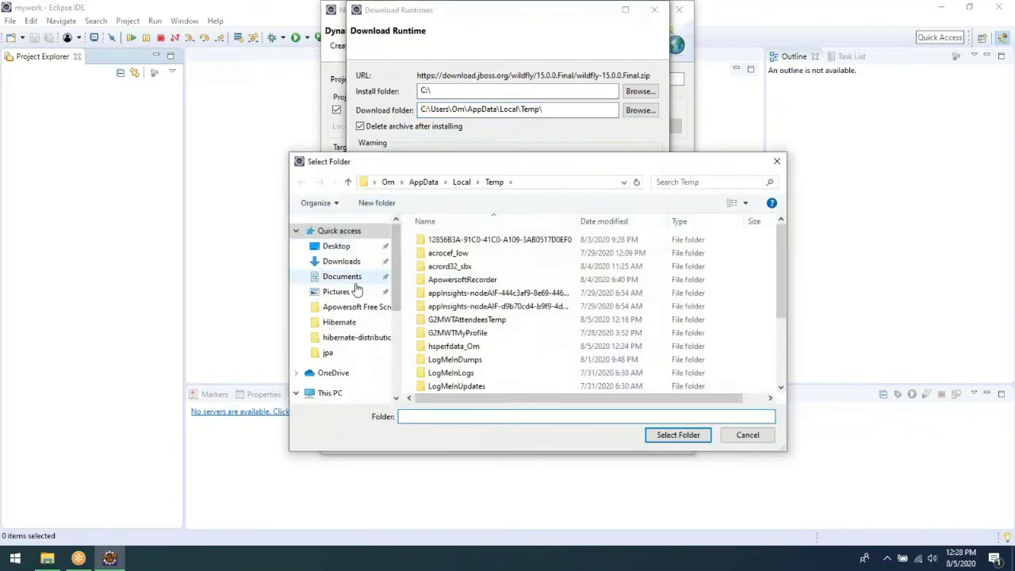
click(333, 247)
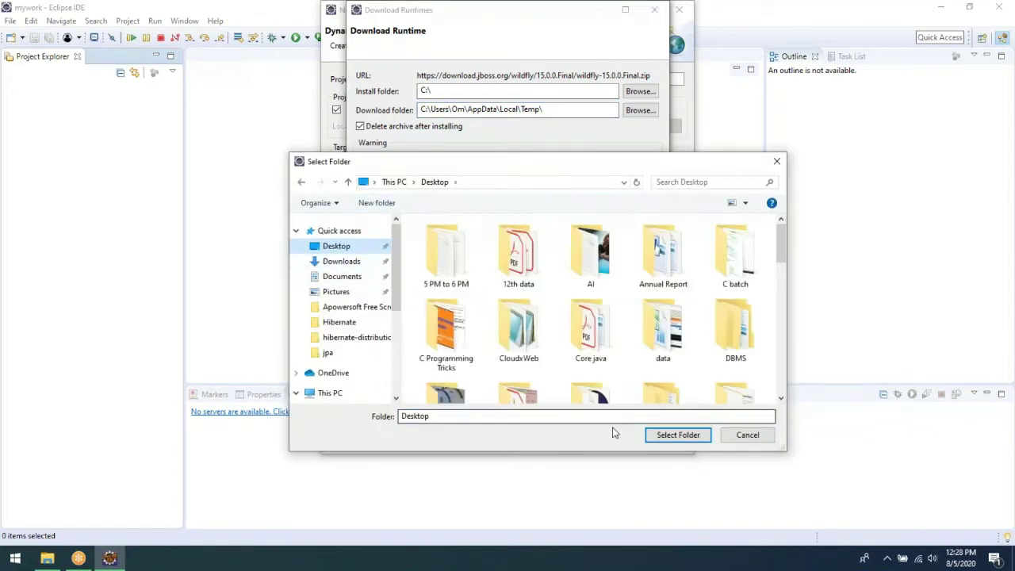
click(685, 441)
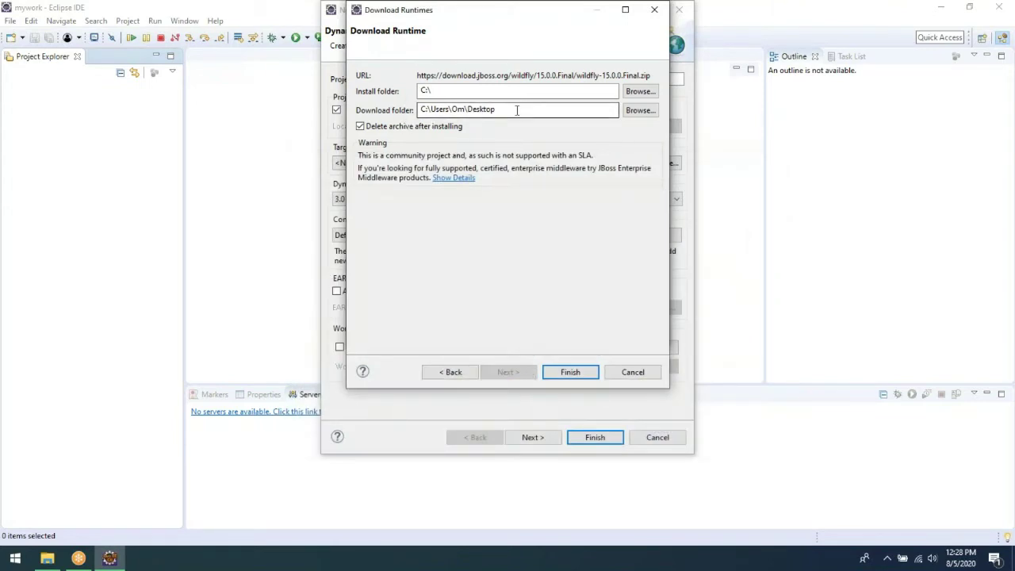
click(479, 91)
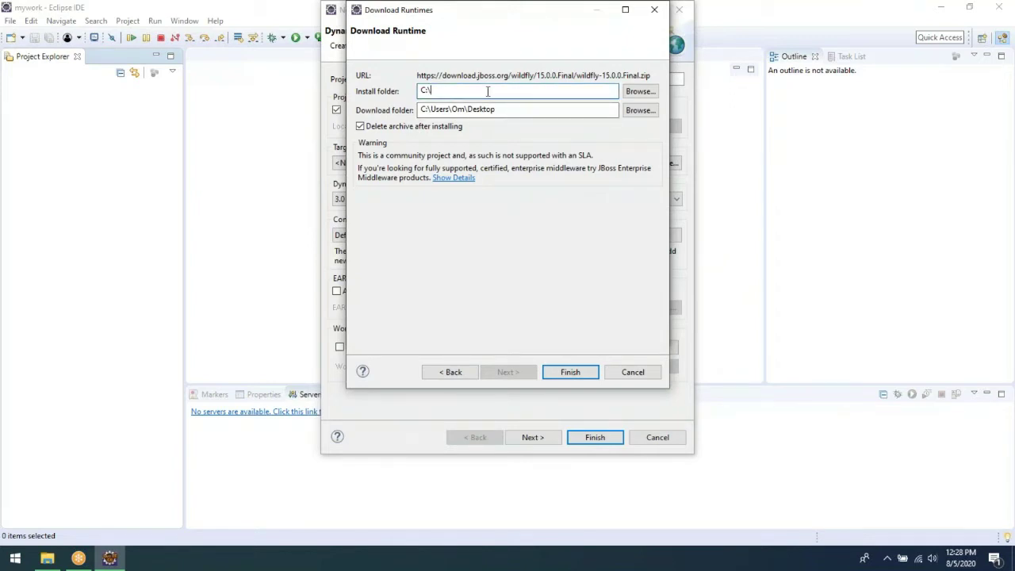
click(570, 372)
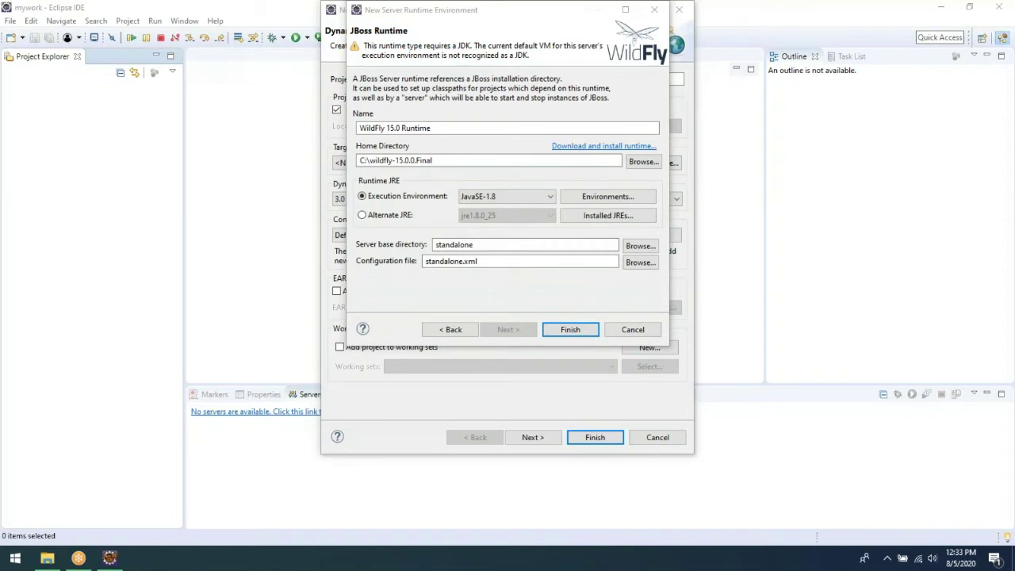
click(522, 300)
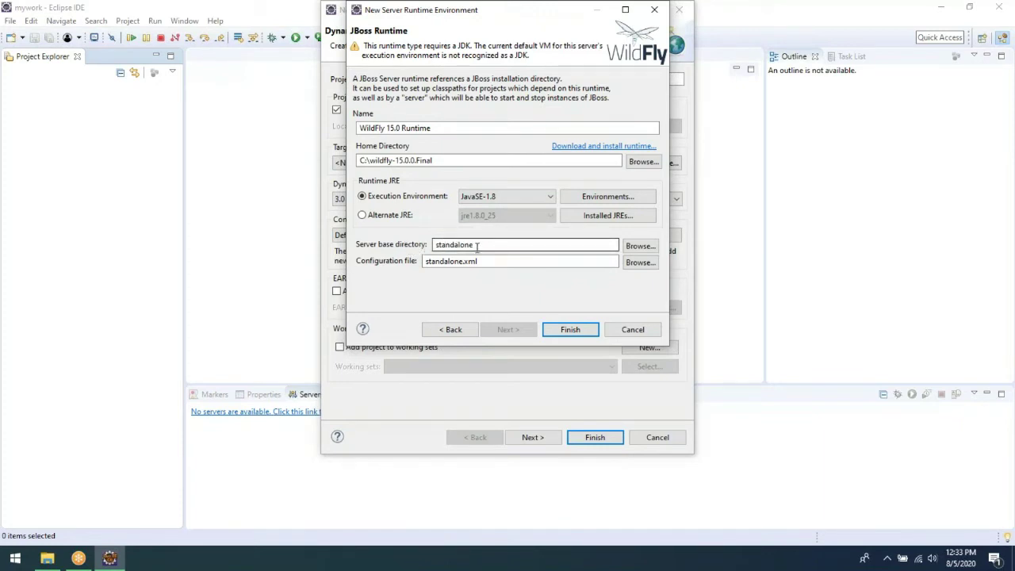
Step: Finish the WildFly 15.0 Runtime definition and create the app101 project with it as target runtime, keeping the default source and output folders
click(565, 330)
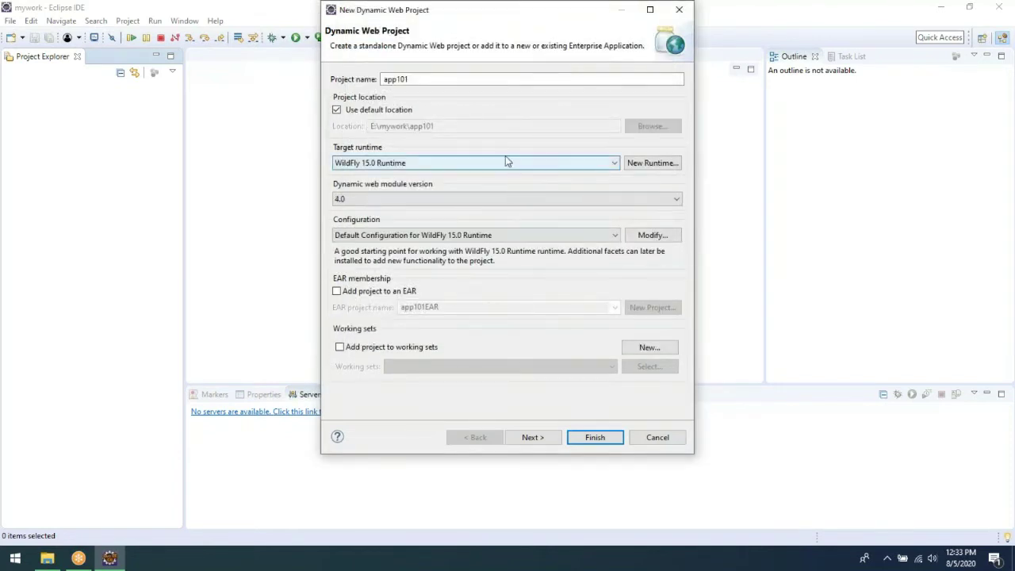
click(509, 158)
click(477, 167)
click(542, 437)
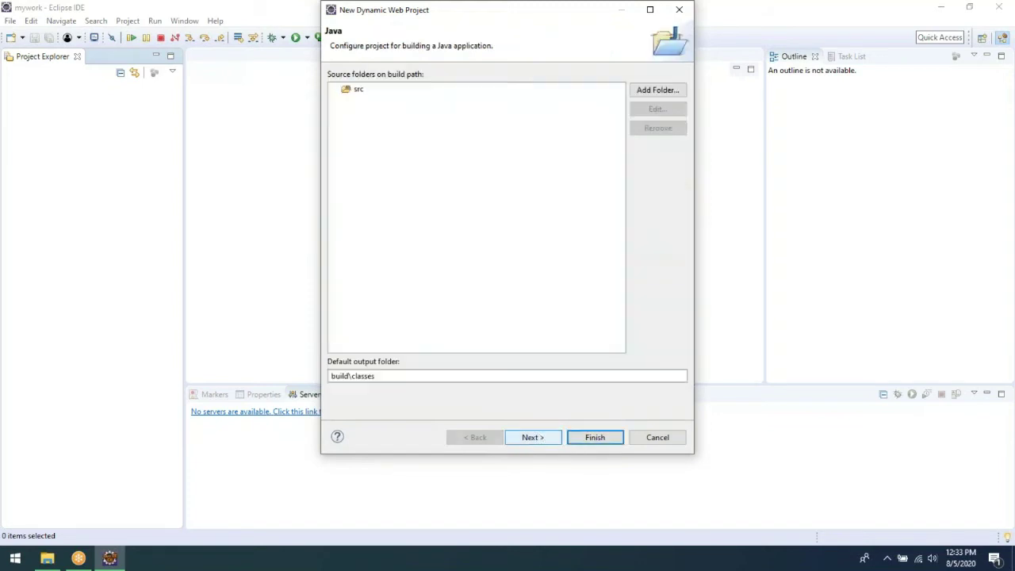
click(536, 439)
click(592, 439)
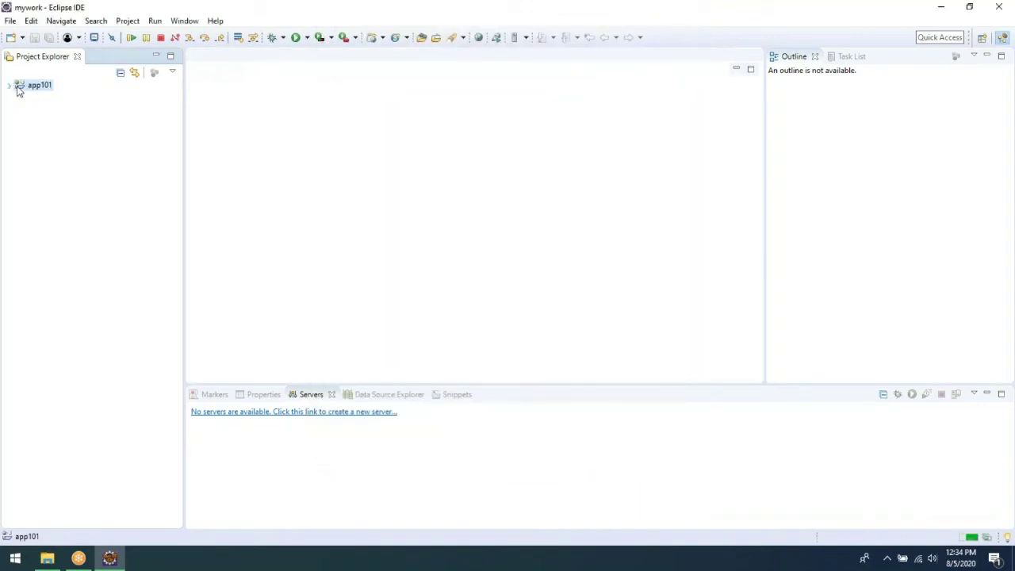
Step: Create a JSP file named index.jsp in app101's WebContent folder from the New JSP File (html 4.01) template
click(9, 86)
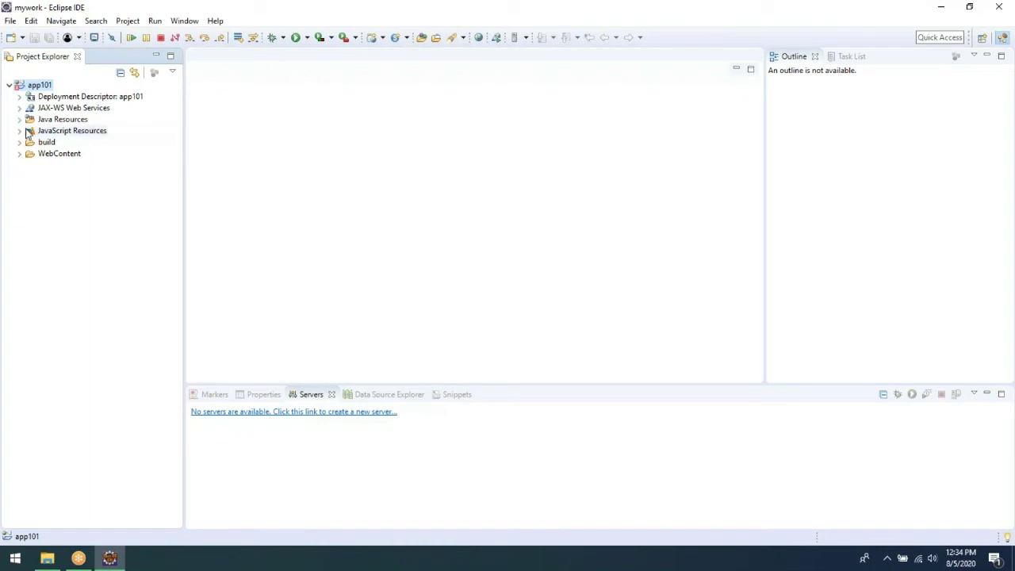
click(19, 154)
click(41, 156)
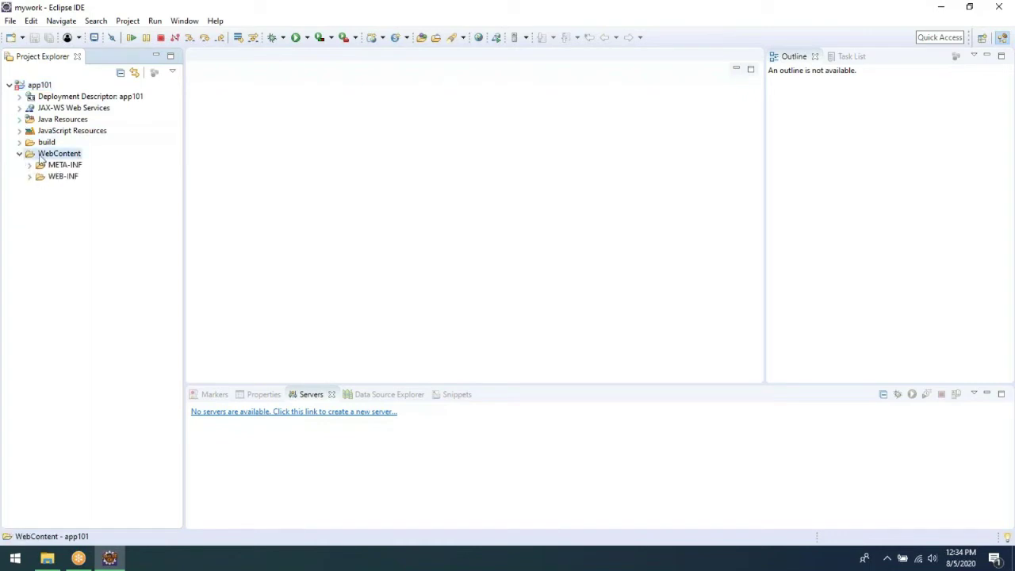
right_click(44, 158)
mouse_move(167, 156)
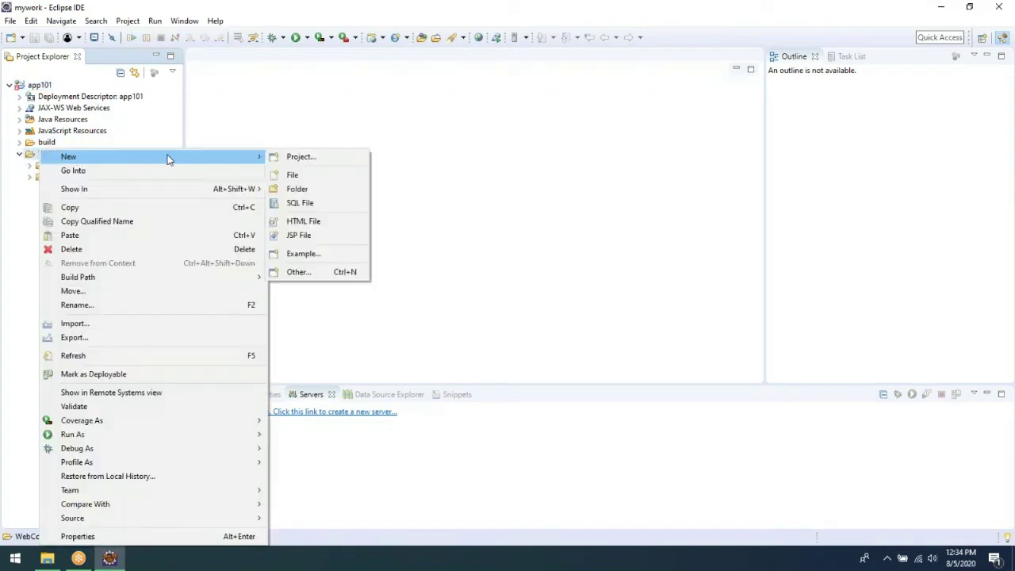
click(304, 236)
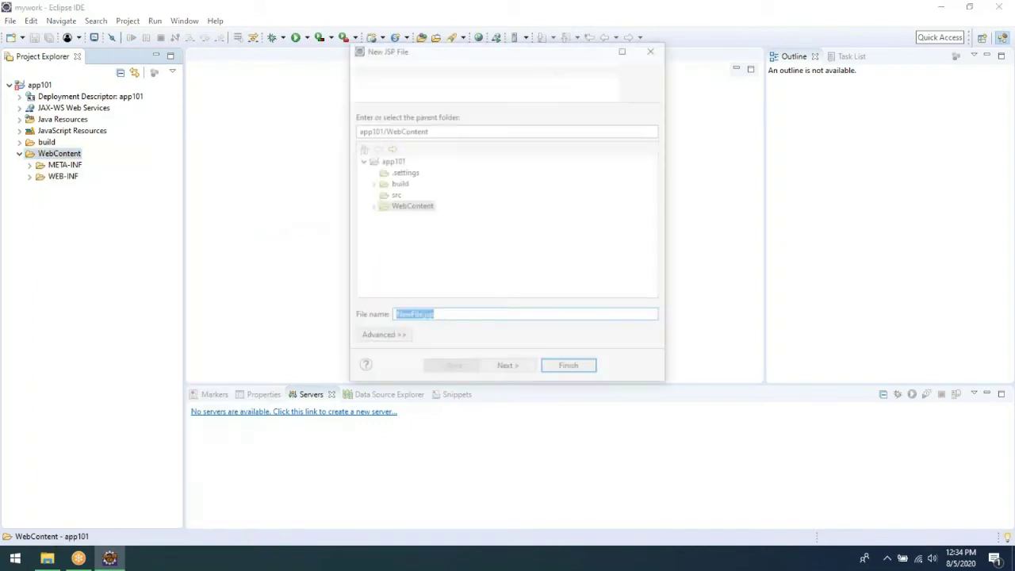
key(BackSpace)
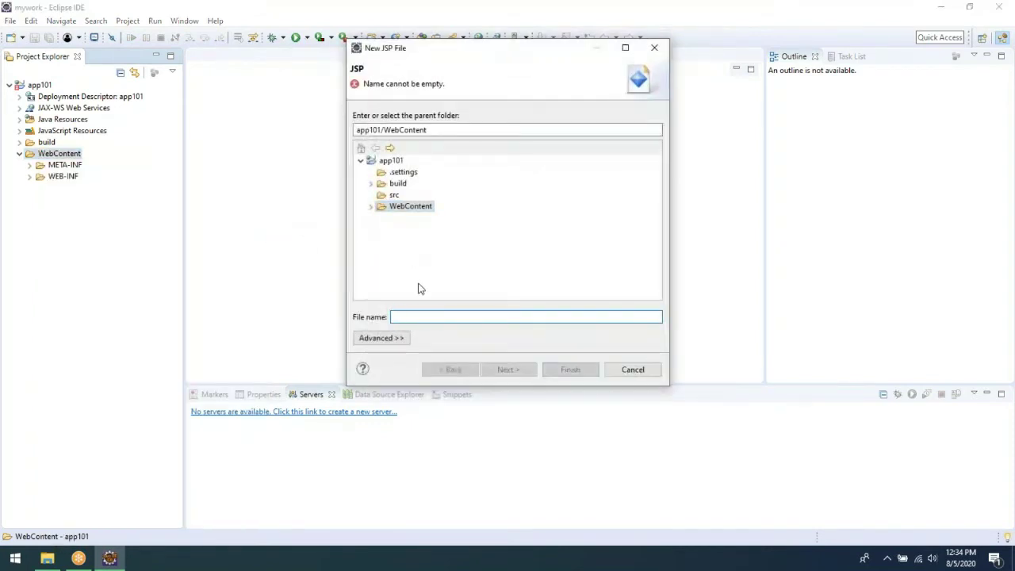
text(index)
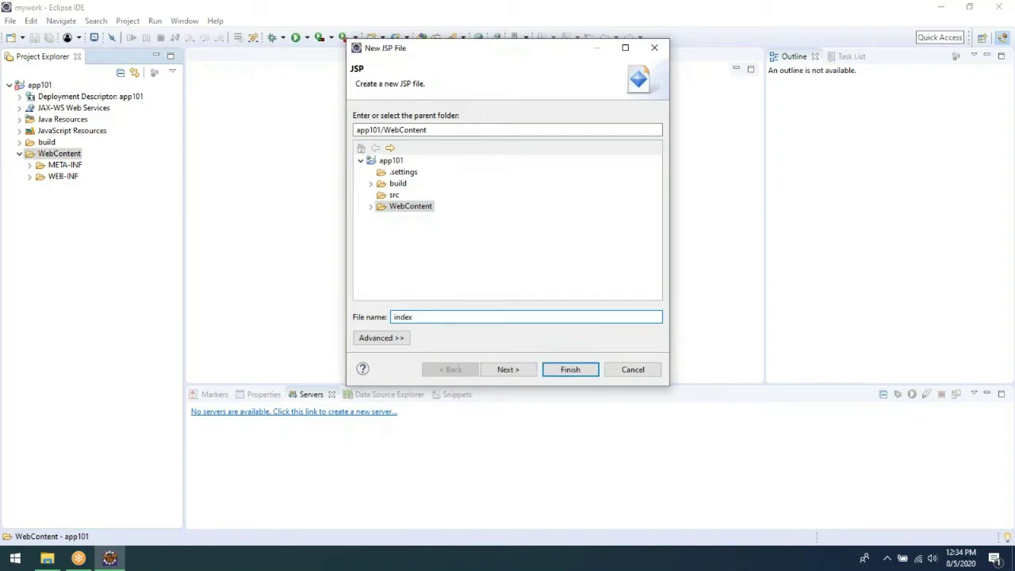
text(.jsp)
click(522, 370)
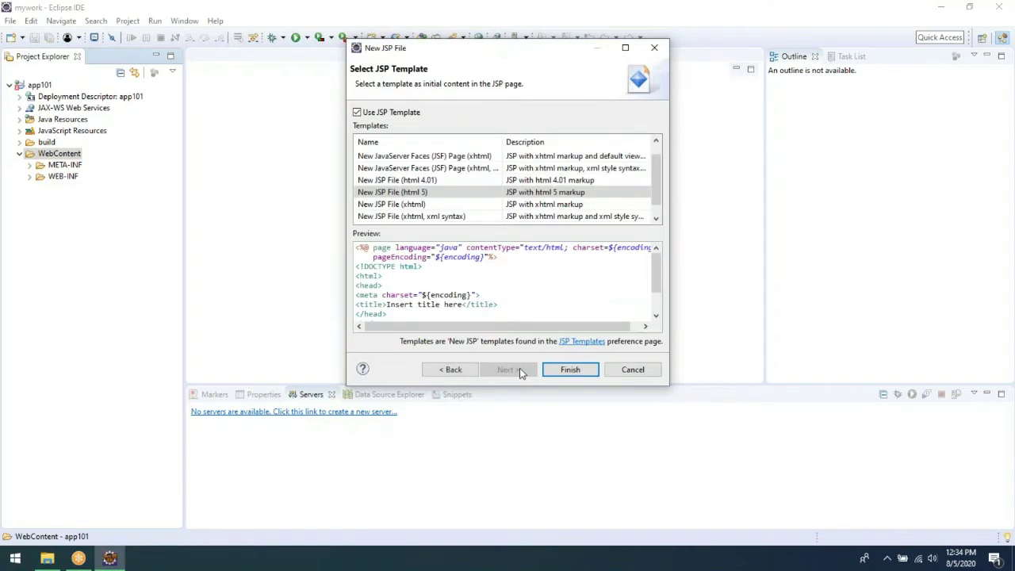
click(571, 183)
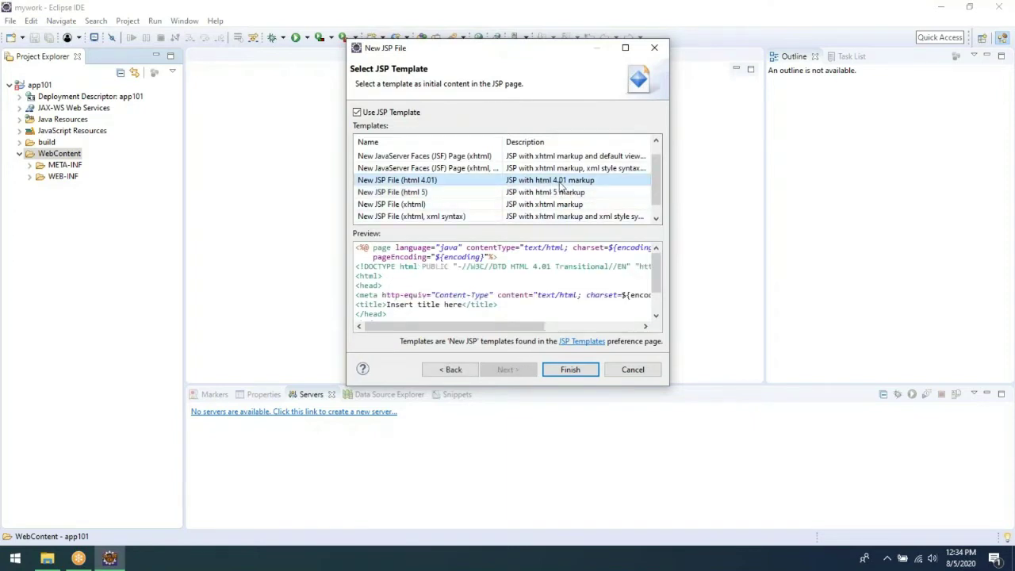
click(569, 370)
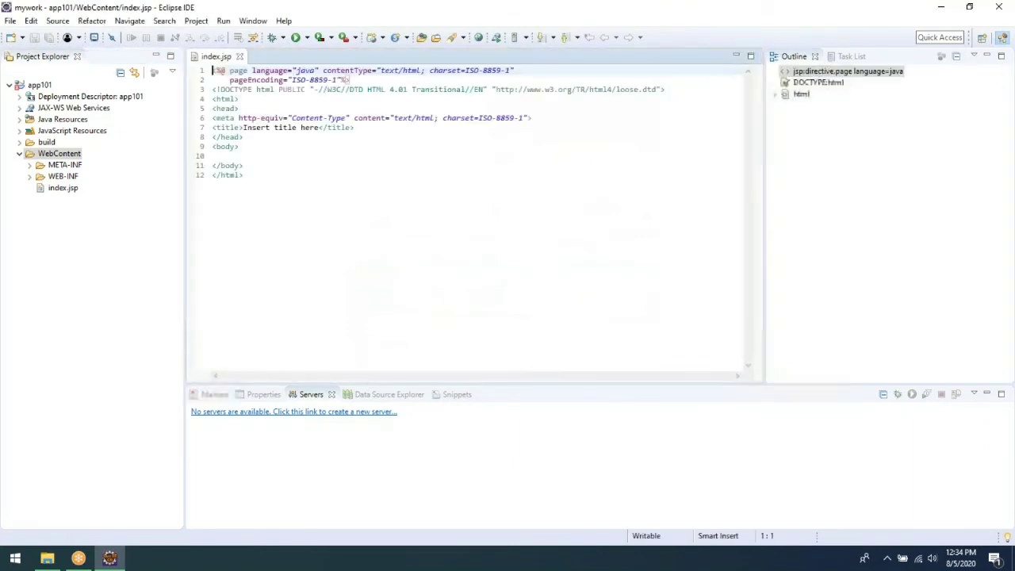
Step: Add an h1 heading reading WildFly inside the body of index.jsp and save the file
click(317, 156)
key(Tab)
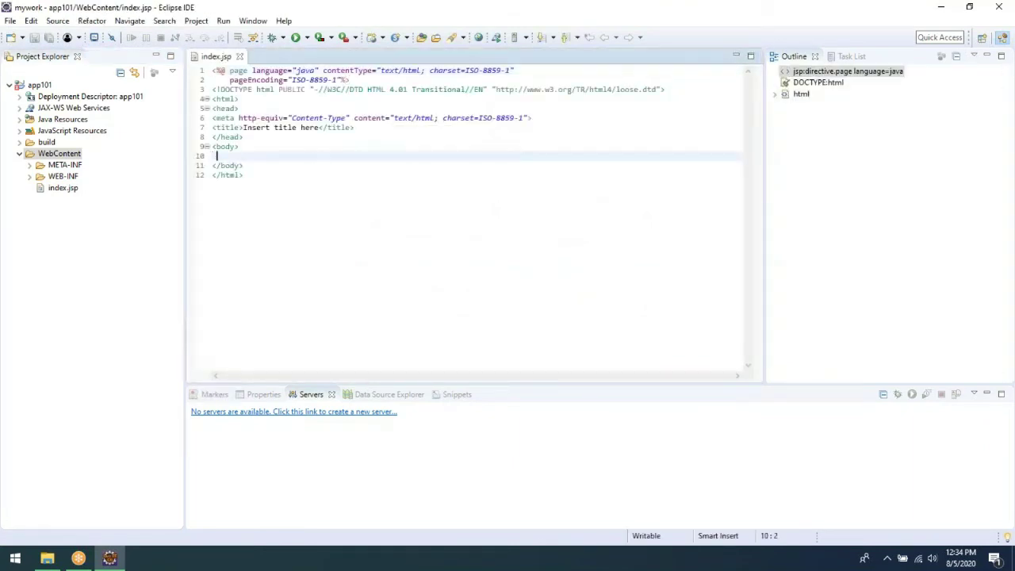
text(<)
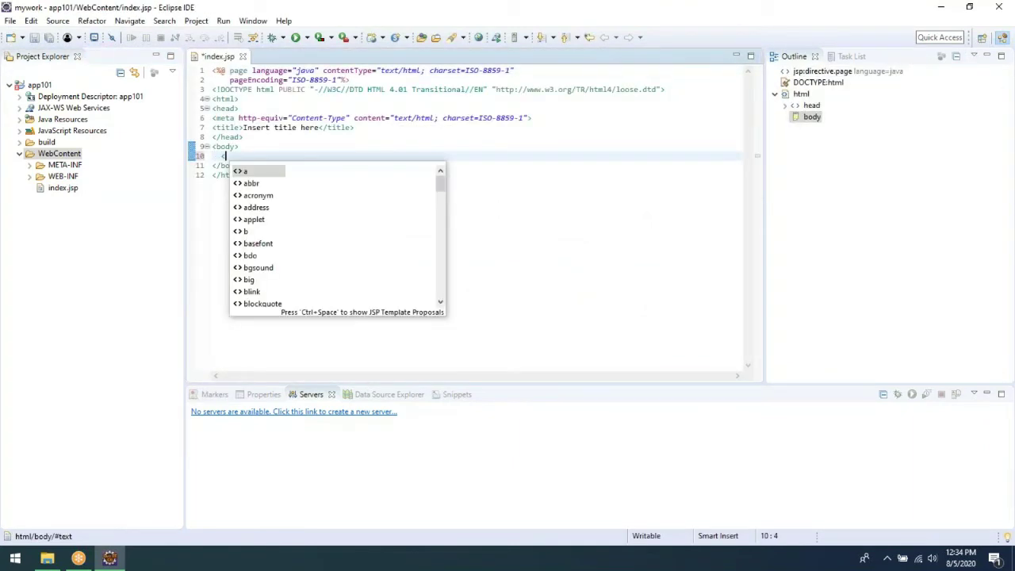
text(h1></h1>)
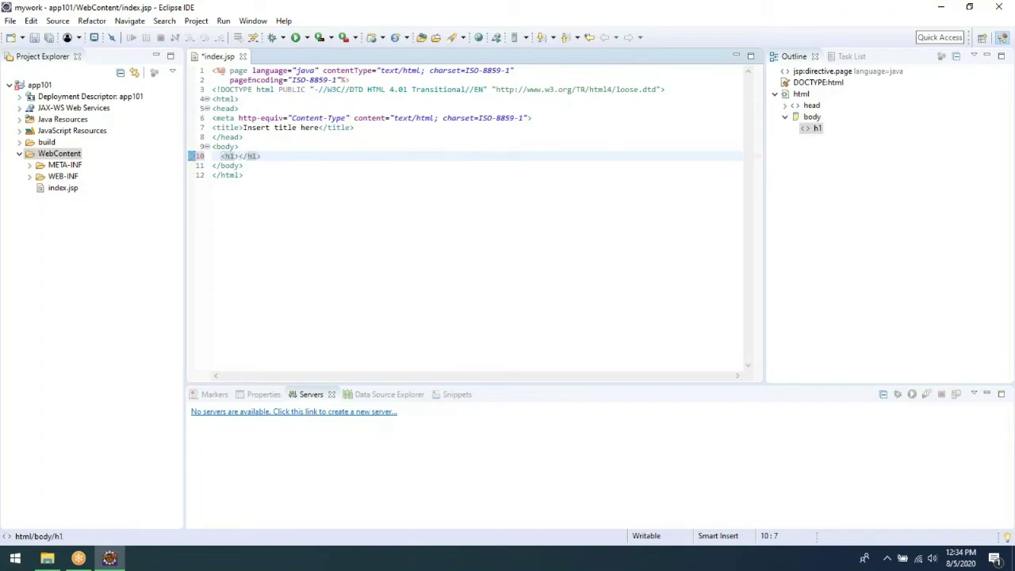
text(WildFly)
key(ctrl+s)
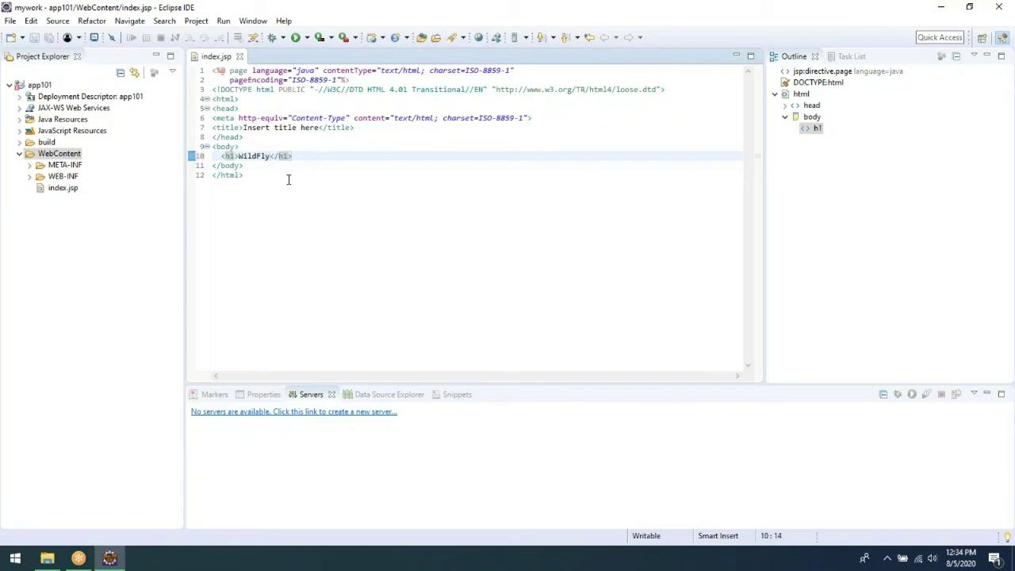
Step: Start defining a new server in the workspace and choose WildFly 15 as its server type
click(244, 416)
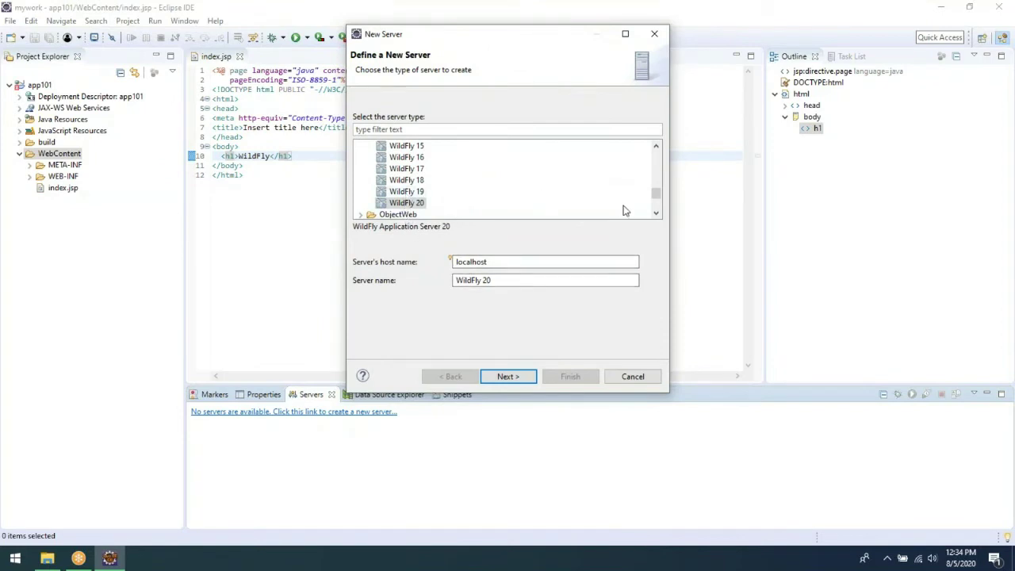
drag(659, 197, 659, 187)
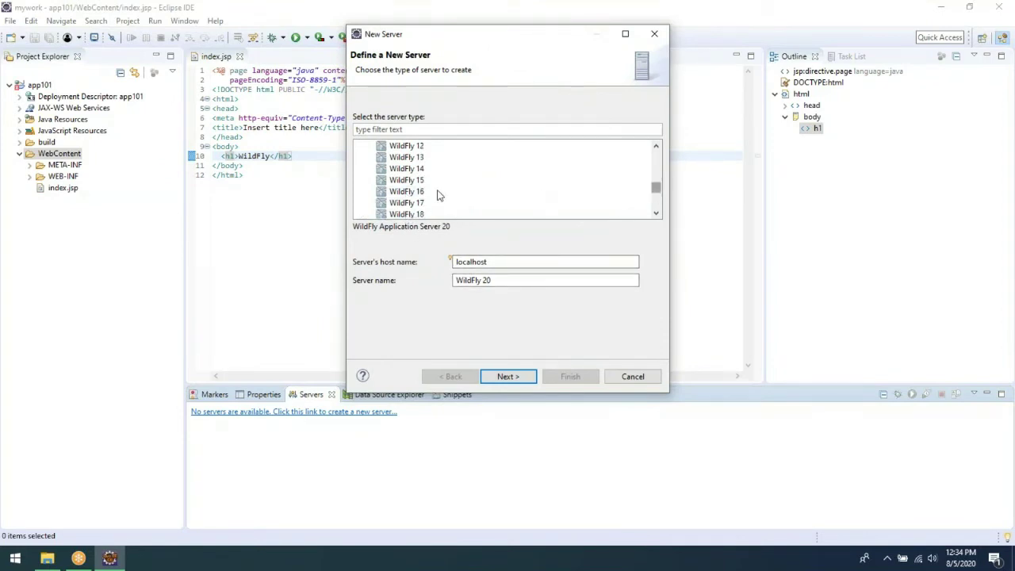
click(406, 181)
click(510, 376)
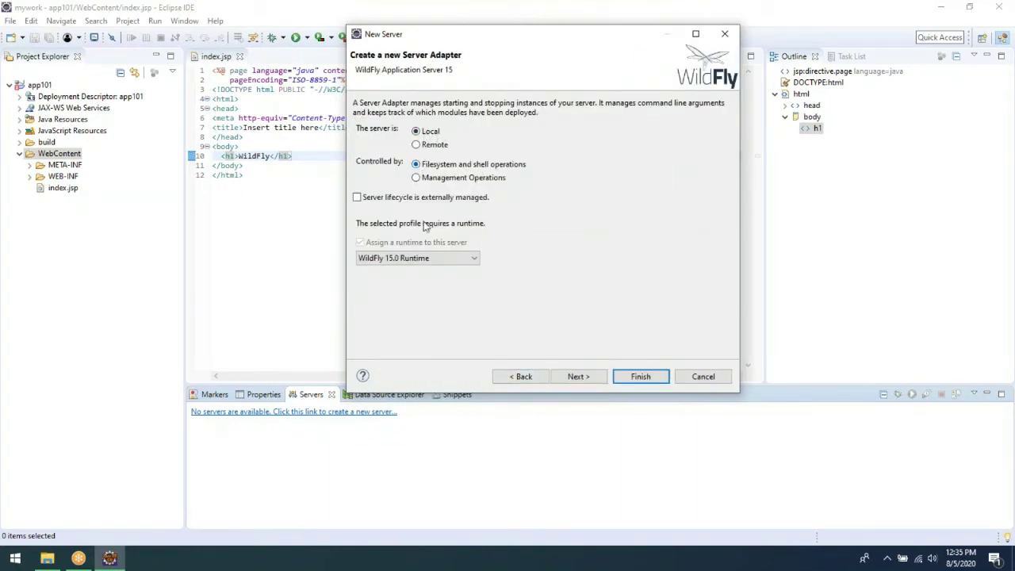
Step: Keep the local WildFly 15.0 Runtime settings, add app101 to the server's configured resources and finish creating the server
click(578, 379)
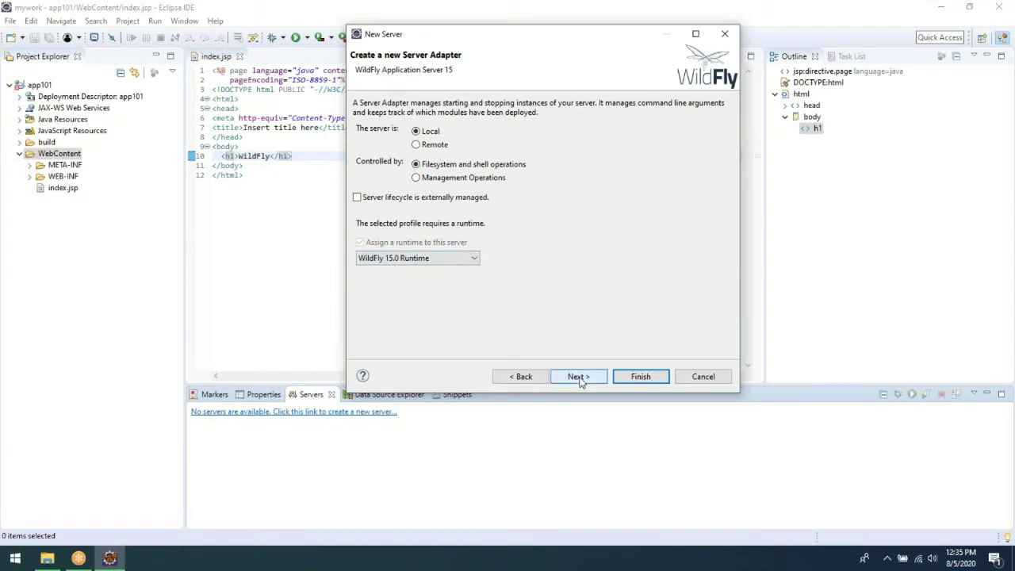
click(400, 132)
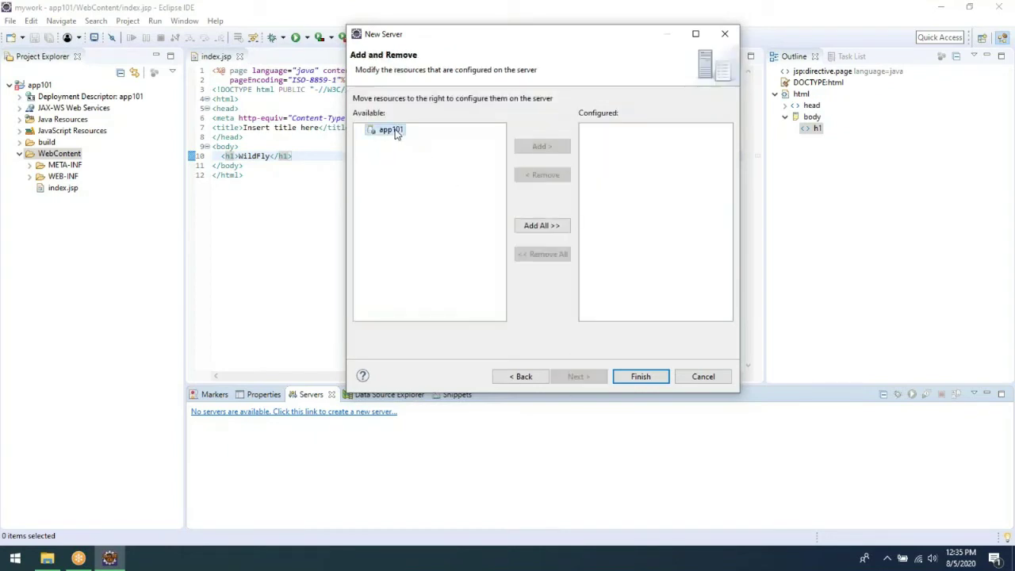
click(562, 146)
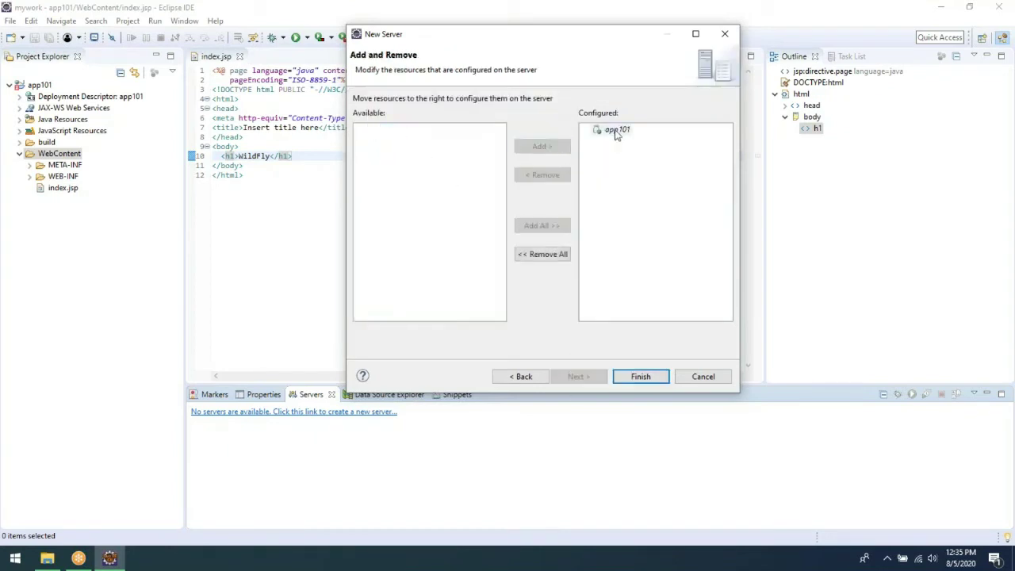
click(633, 380)
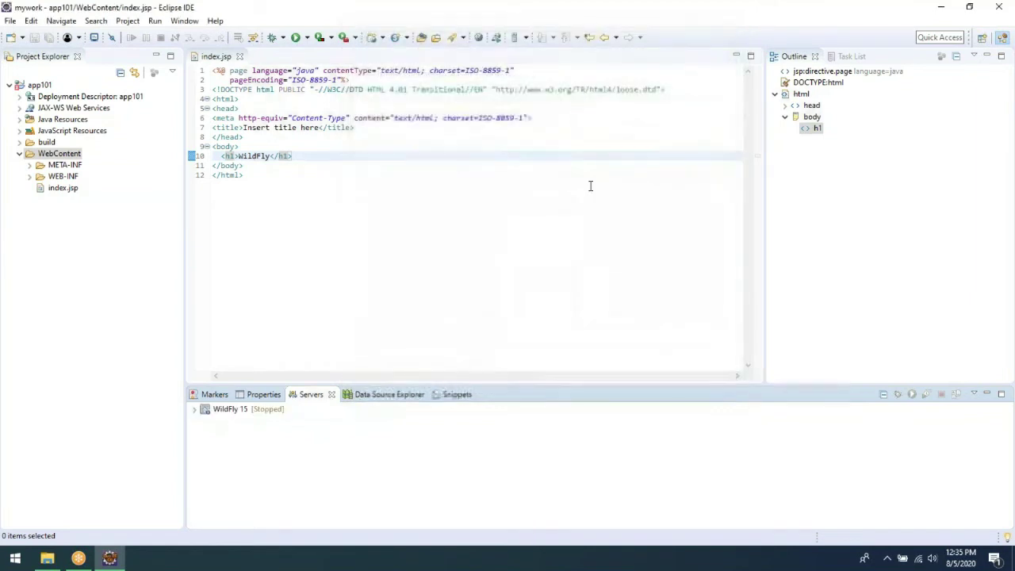